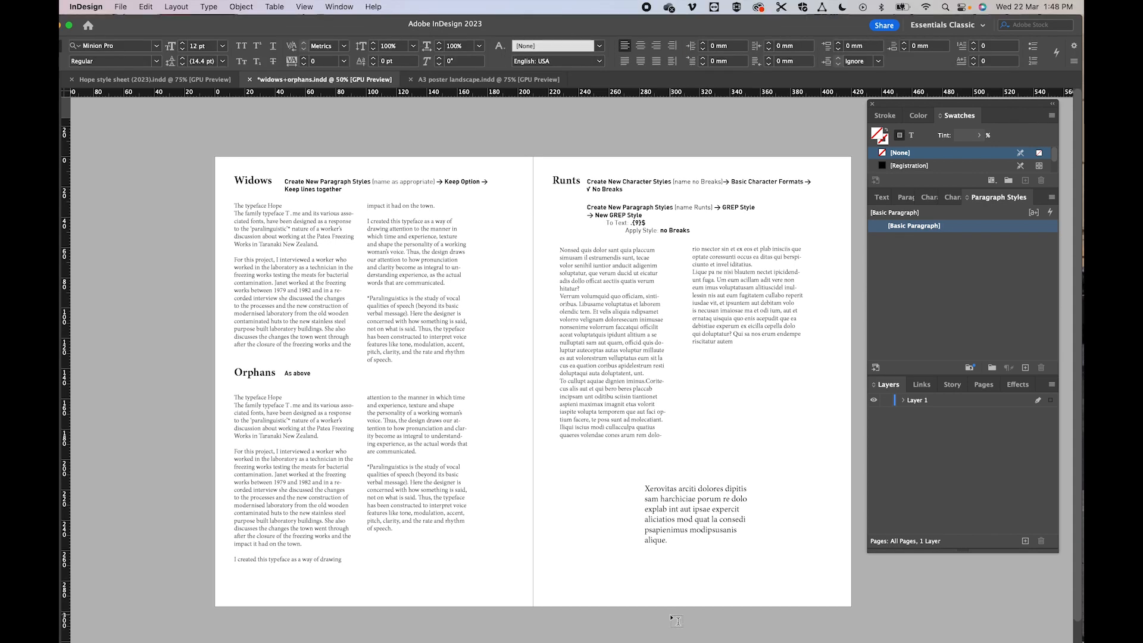
click(396, 417)
click(218, 9)
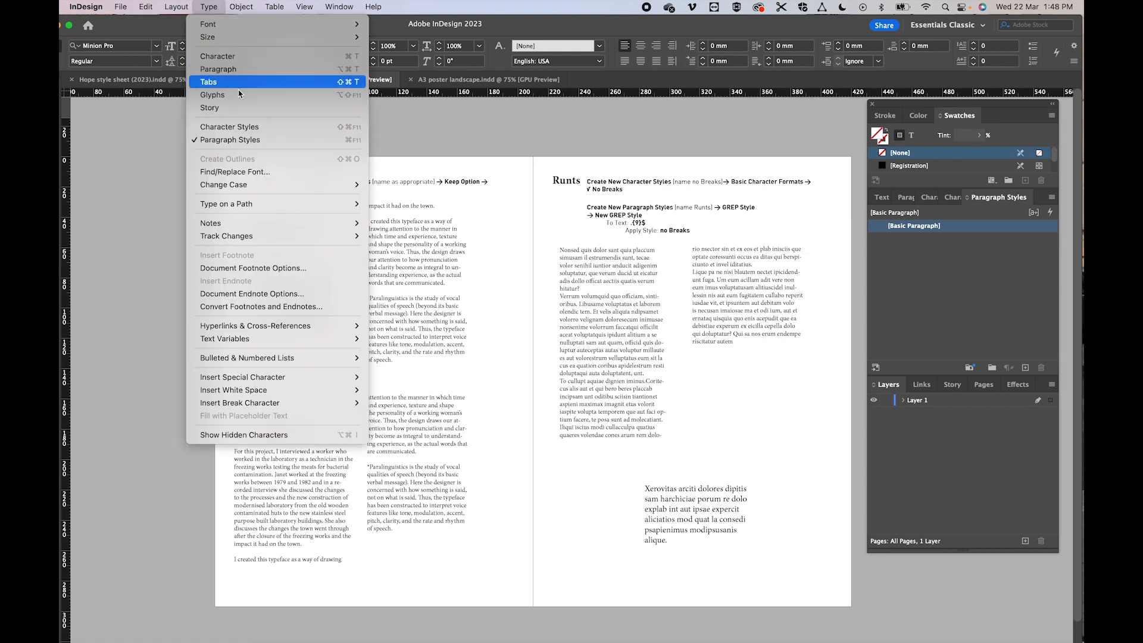
mouse_move(176, 7)
mouse_move(198, 23)
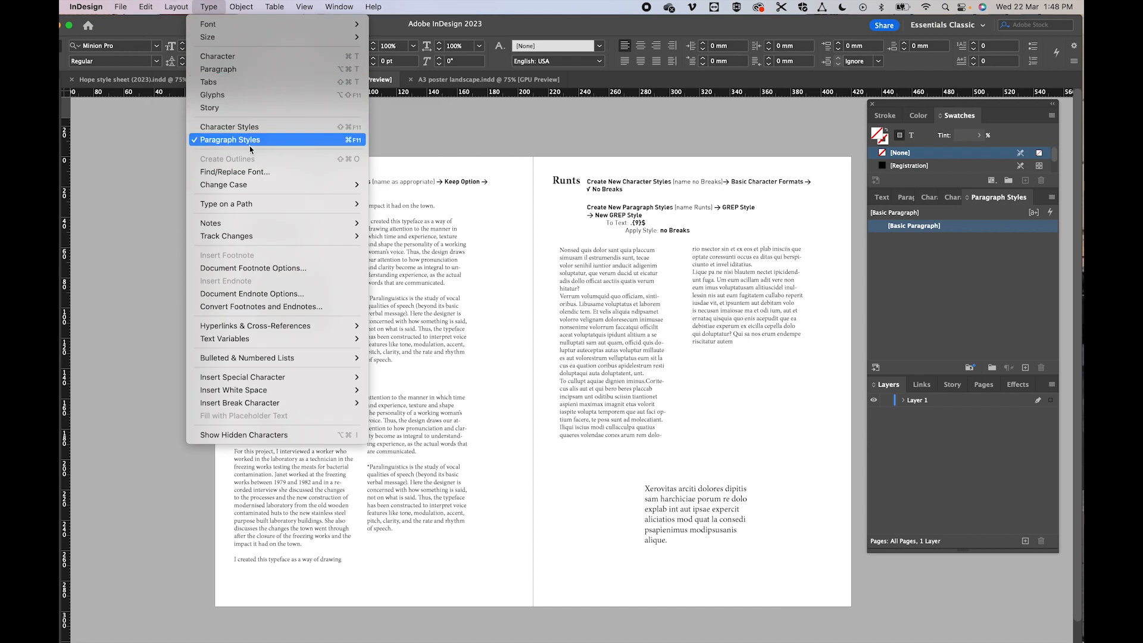
click(1025, 264)
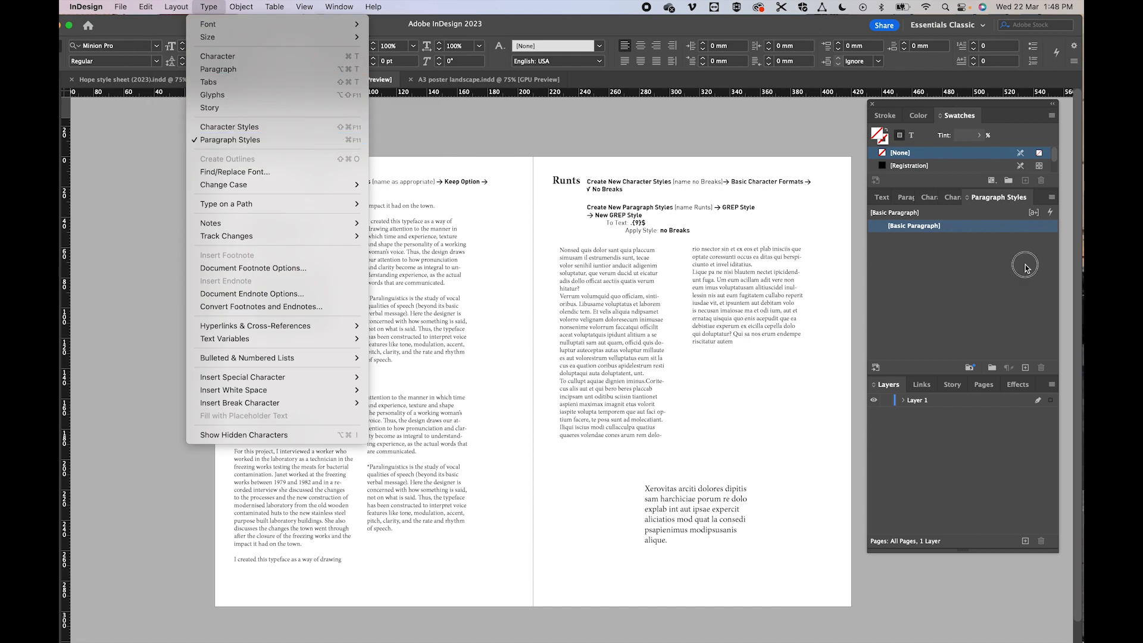
- Start a new paragraph style and name it "Widows + orphans"
click(1052, 198)
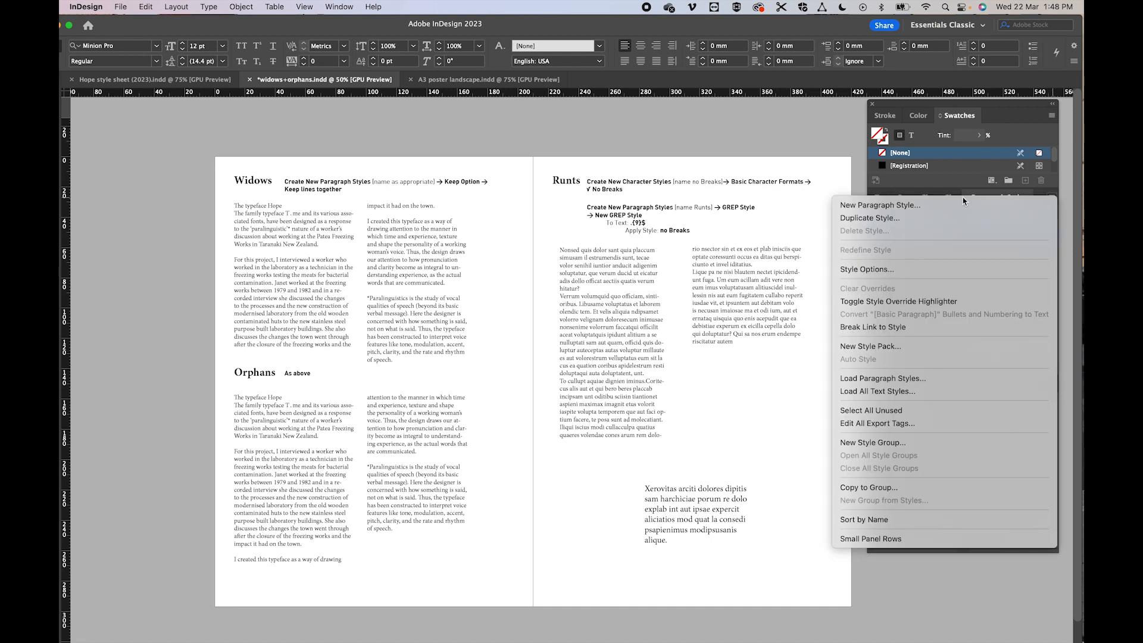
click(879, 205)
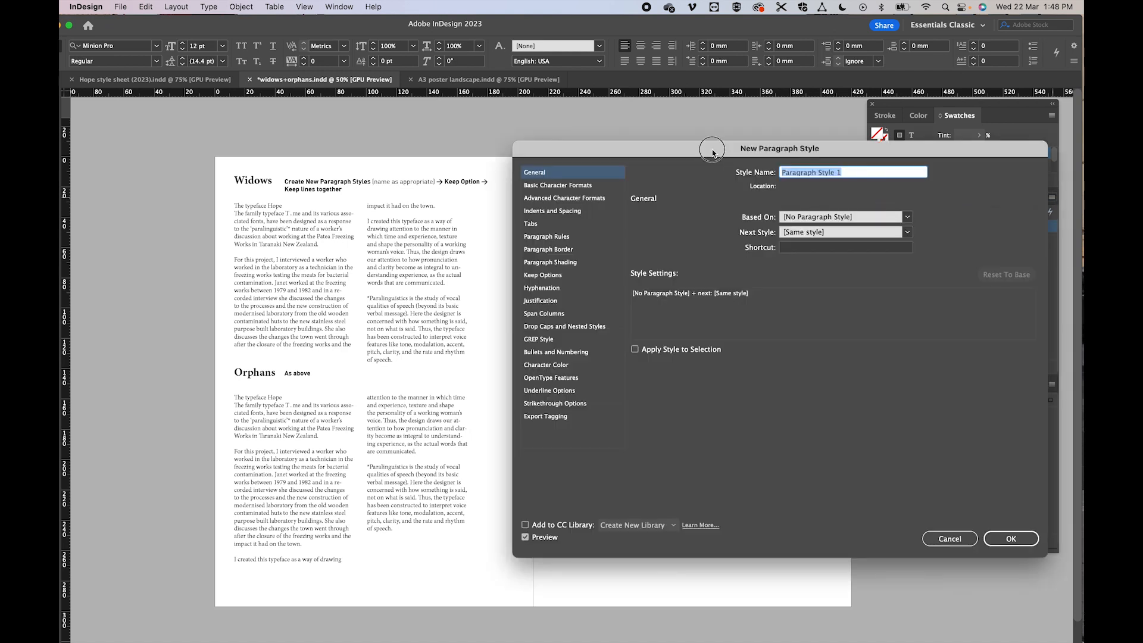
drag(712, 153, 480, 165)
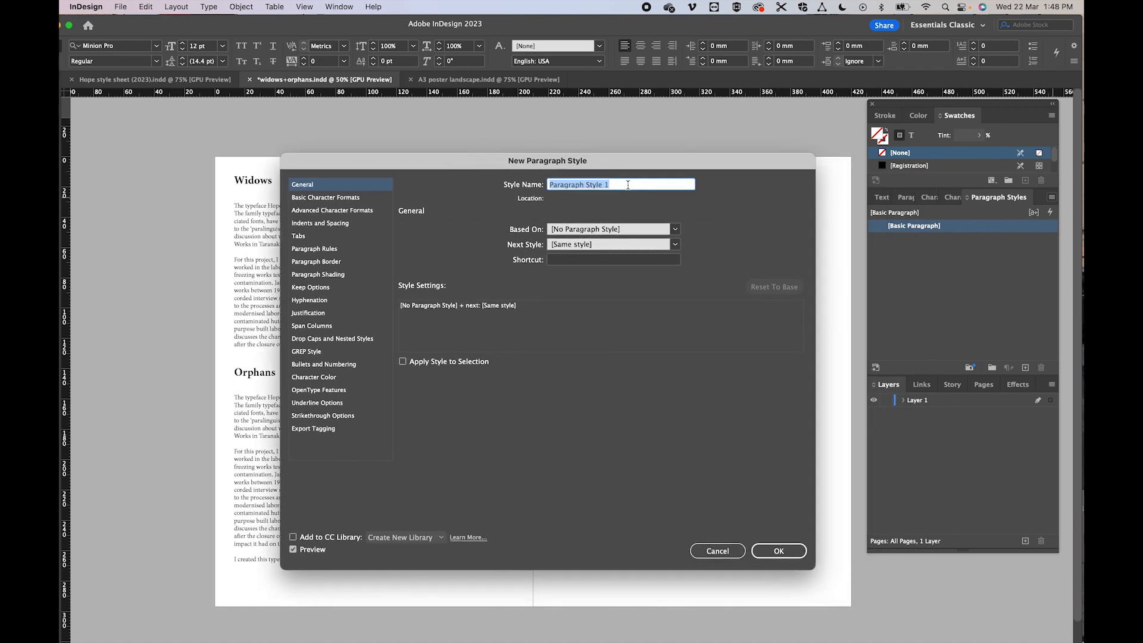
text(Widows + orphans)
- Turn on Keep Lines Together in the new style's keep options, at start/end of paragraph with 2 lines each, and save the style
drag(382, 163, 450, 162)
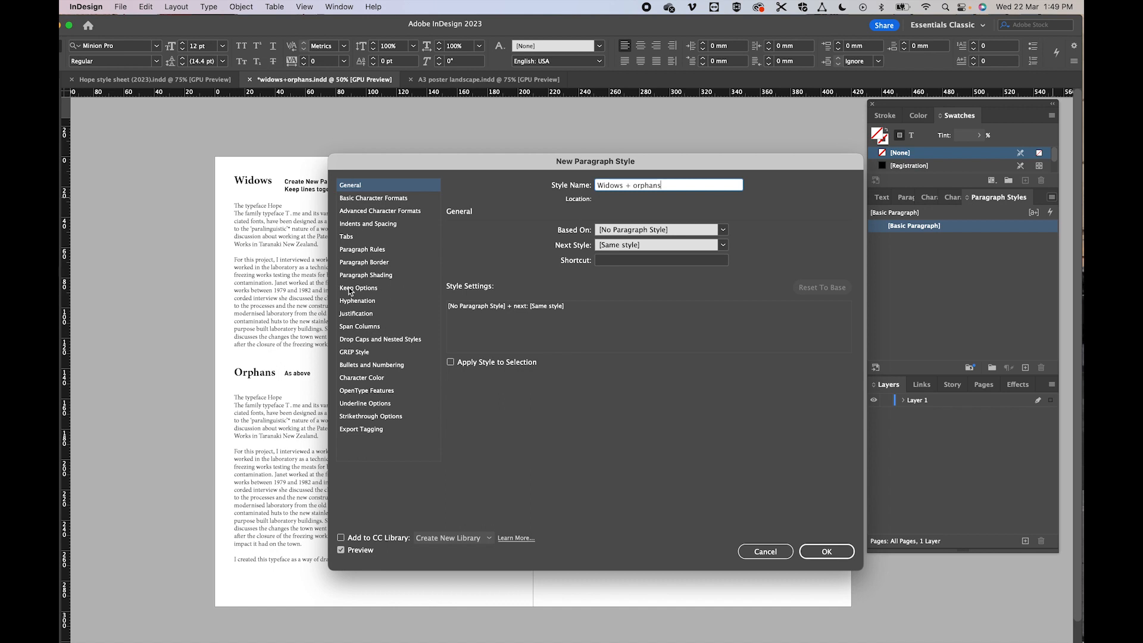
click(384, 290)
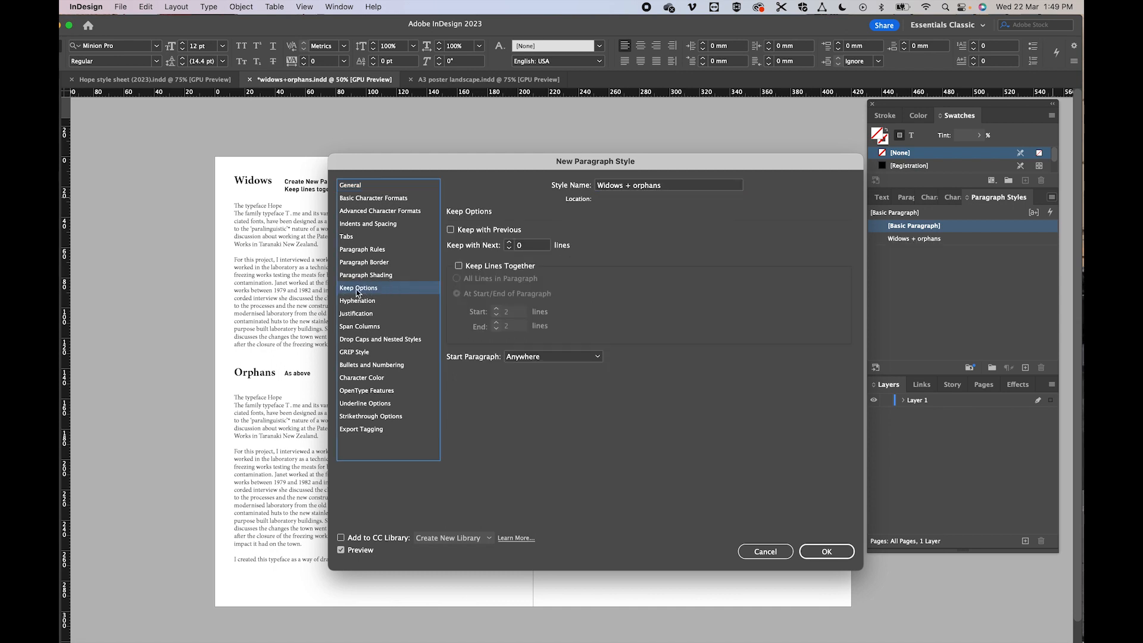
click(459, 266)
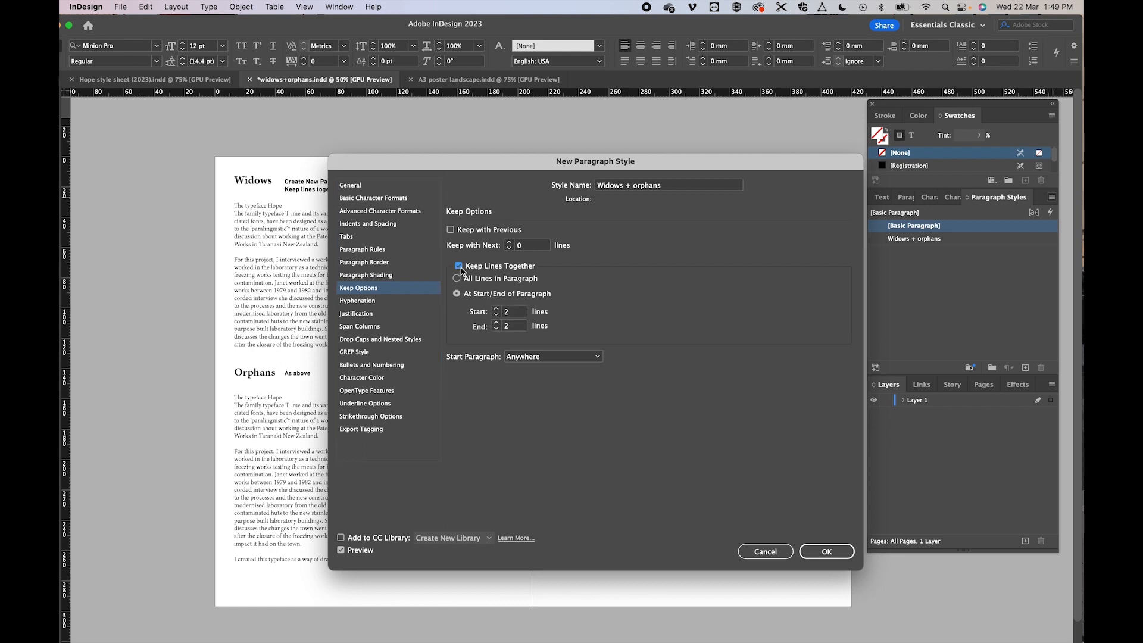
click(841, 554)
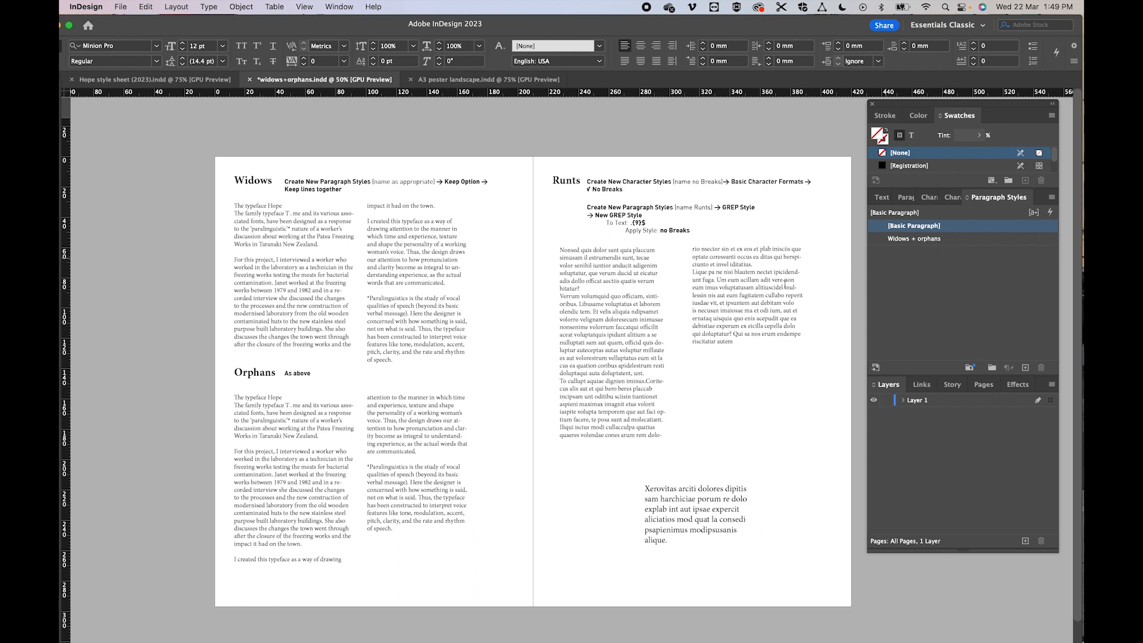
- Apply the Widows + orphans paragraph style to all of the body text under the Widows heading
click(405, 362)
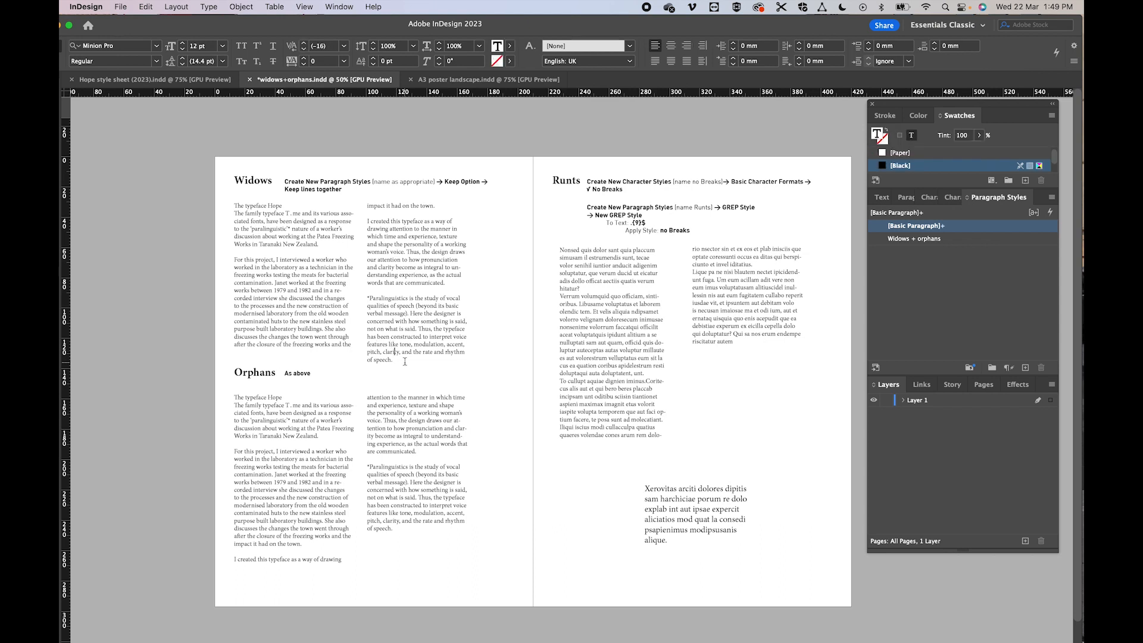
click(405, 361)
key(super+a)
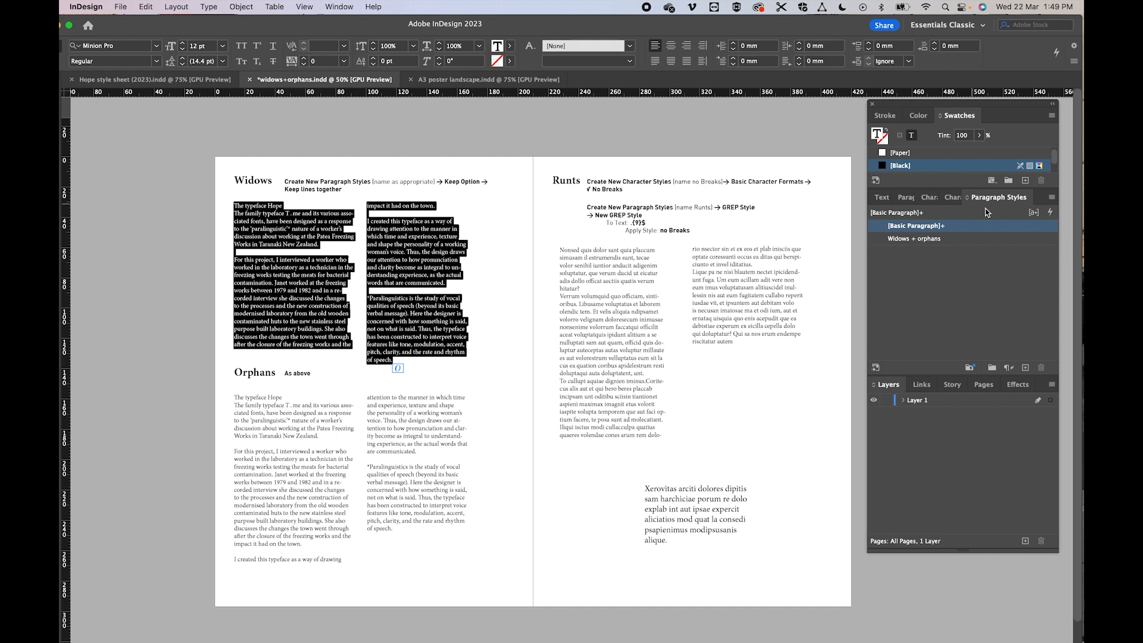
click(910, 239)
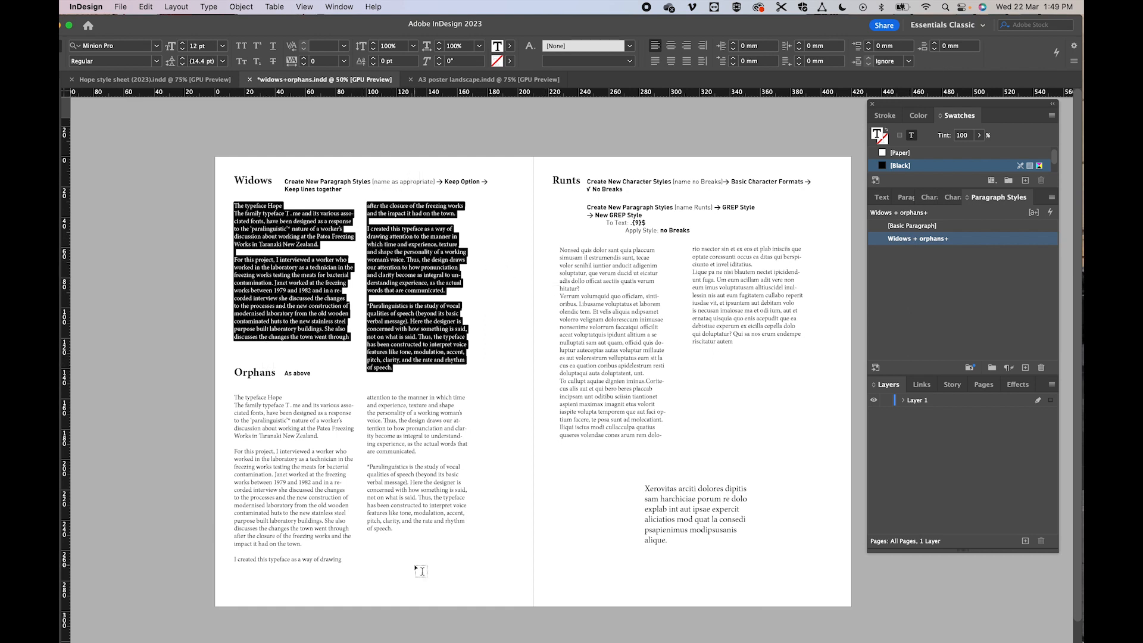
- Apply the Widows + orphans paragraph style to all of the body text under the Orphans heading
click(415, 490)
drag(393, 529, 216, 387)
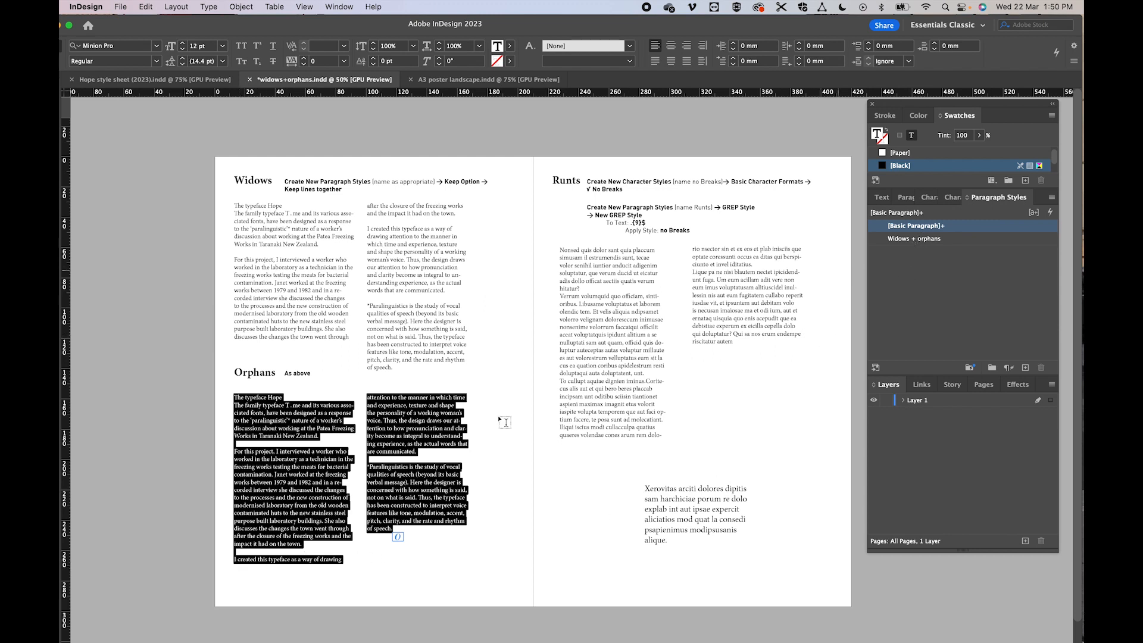
click(913, 238)
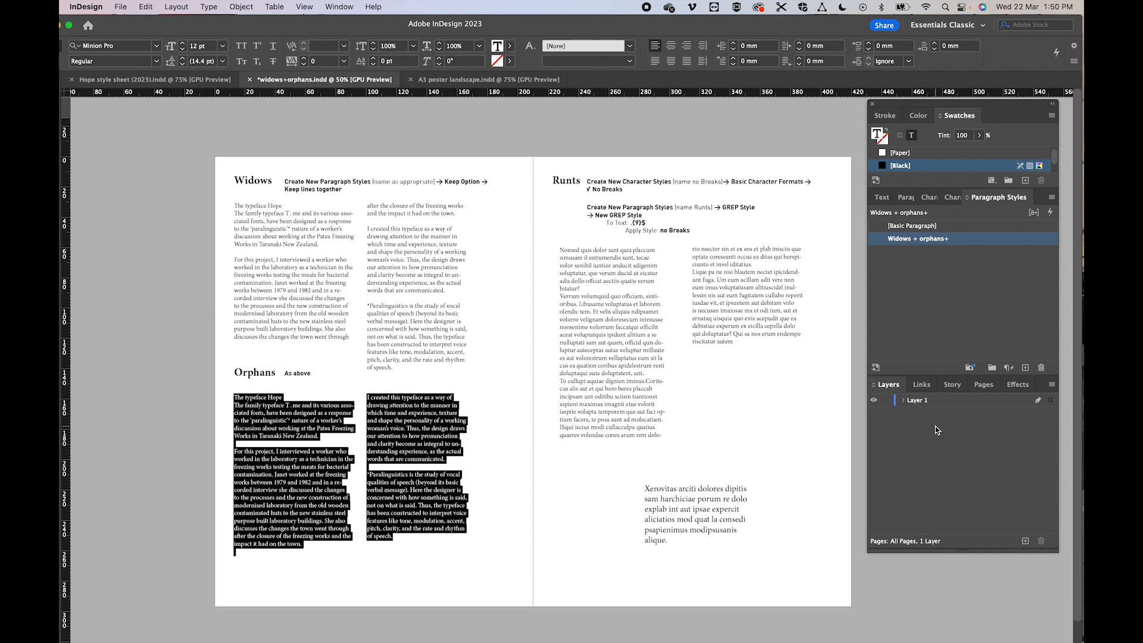
click(677, 619)
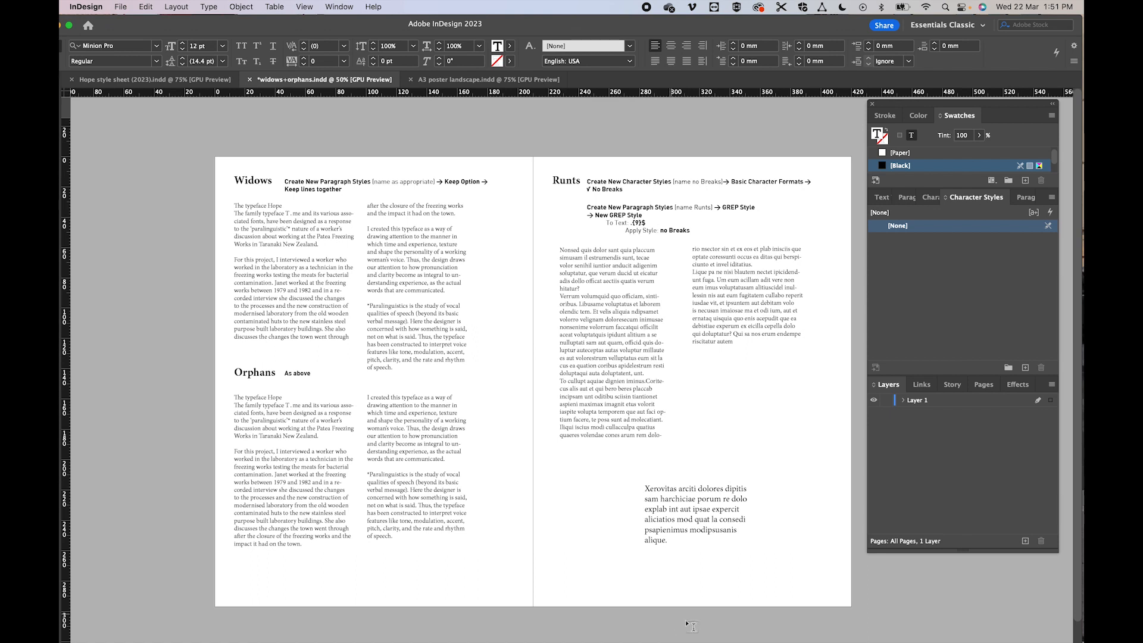
- Start a new character style and name it "No Breaks"
click(639, 280)
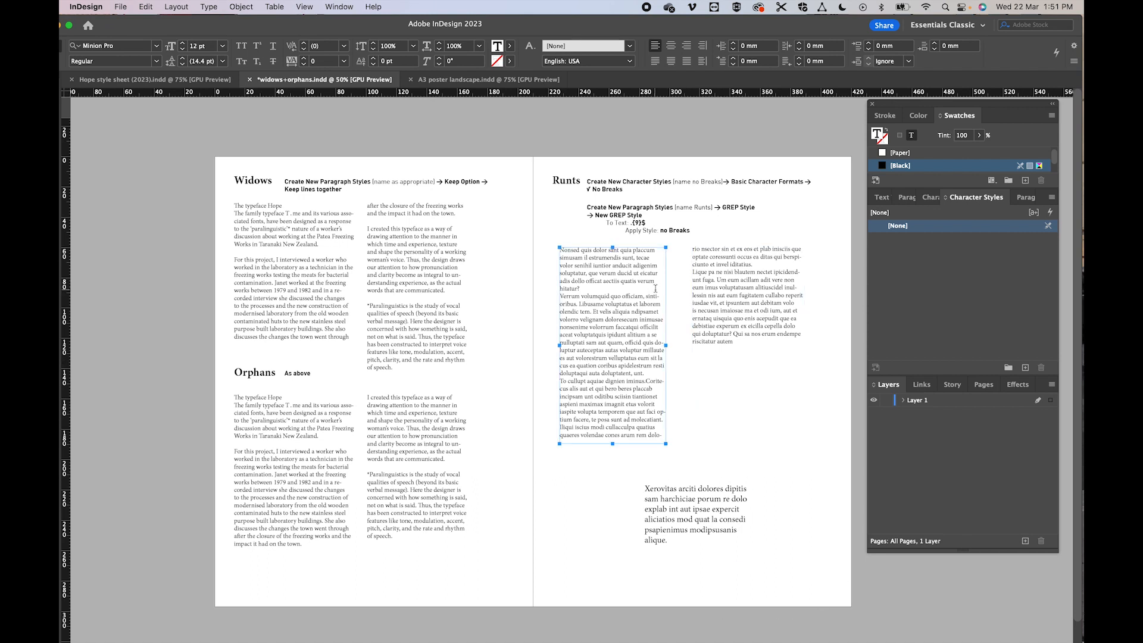
click(662, 213)
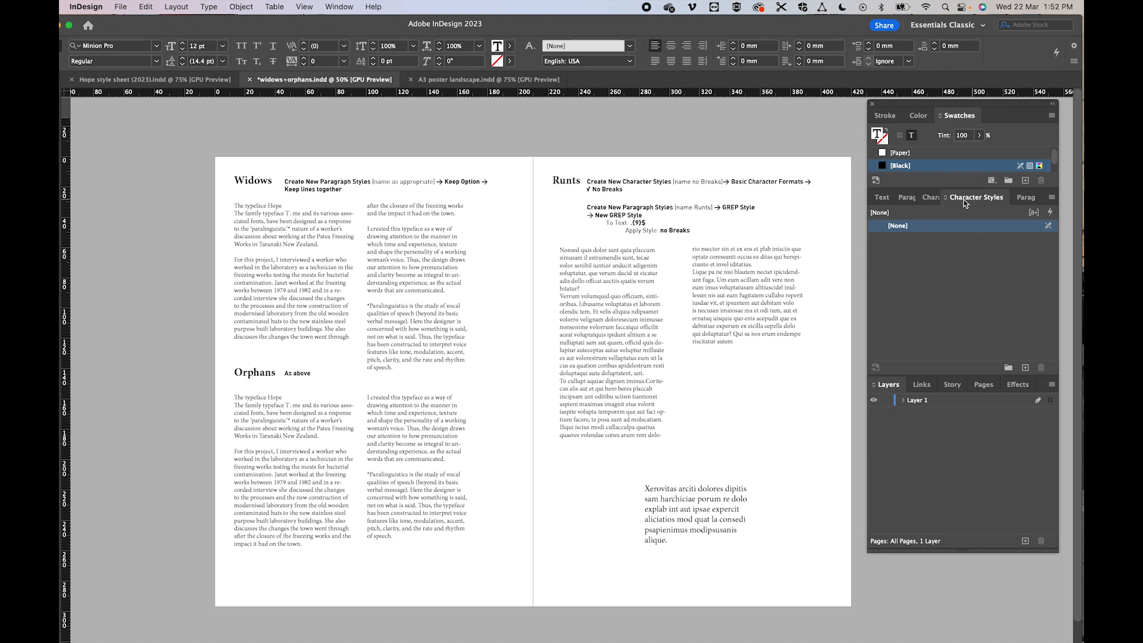
click(1052, 199)
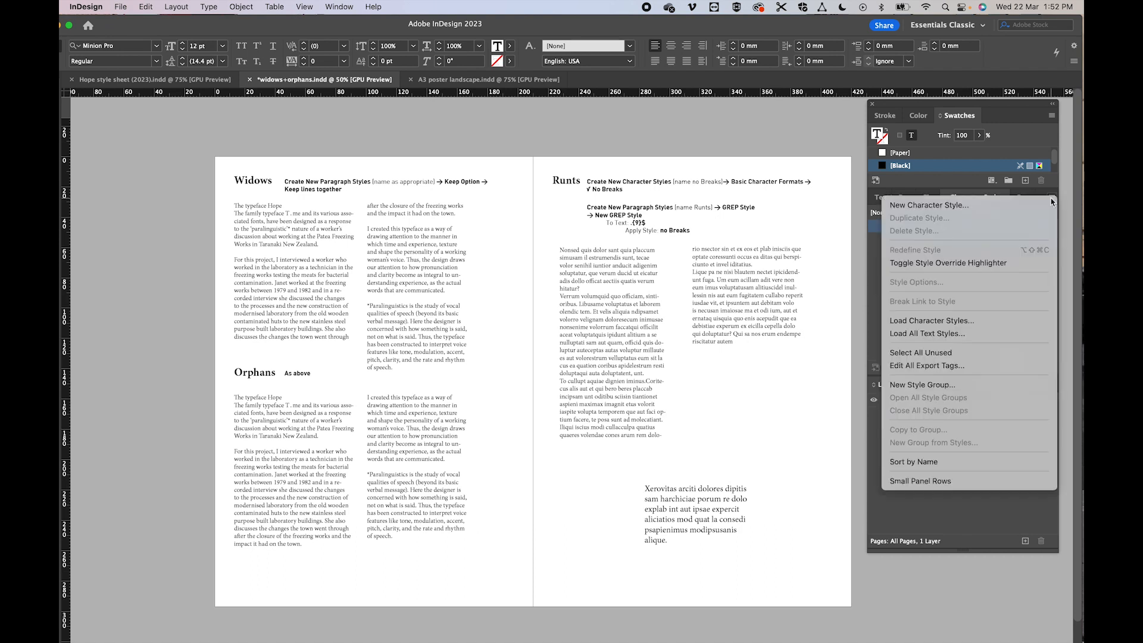
click(938, 209)
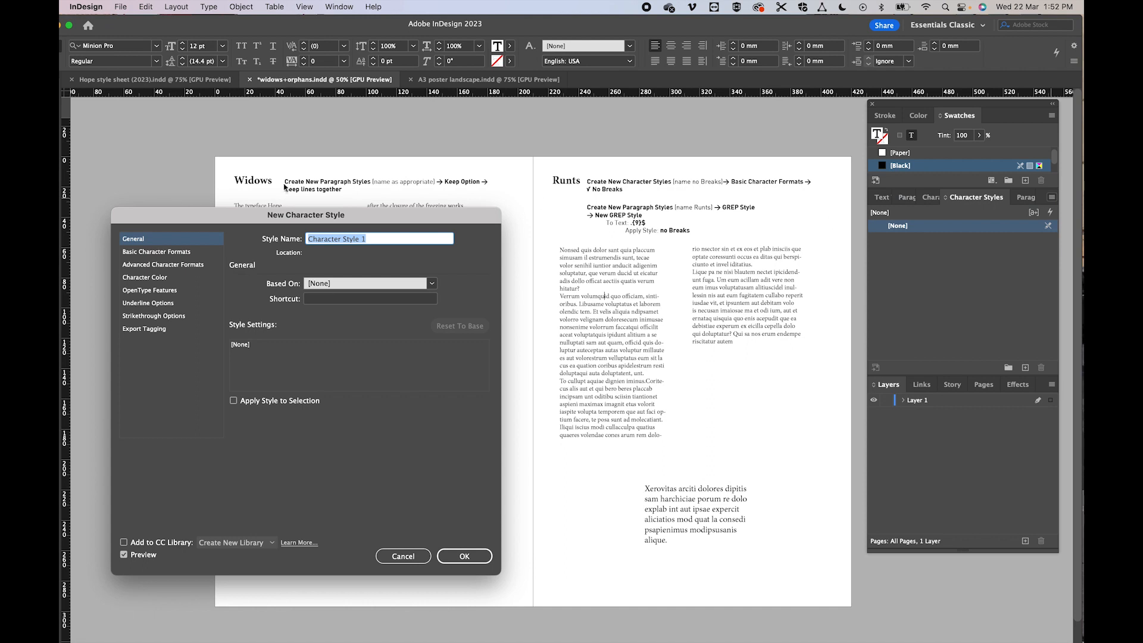
drag(255, 218, 459, 264)
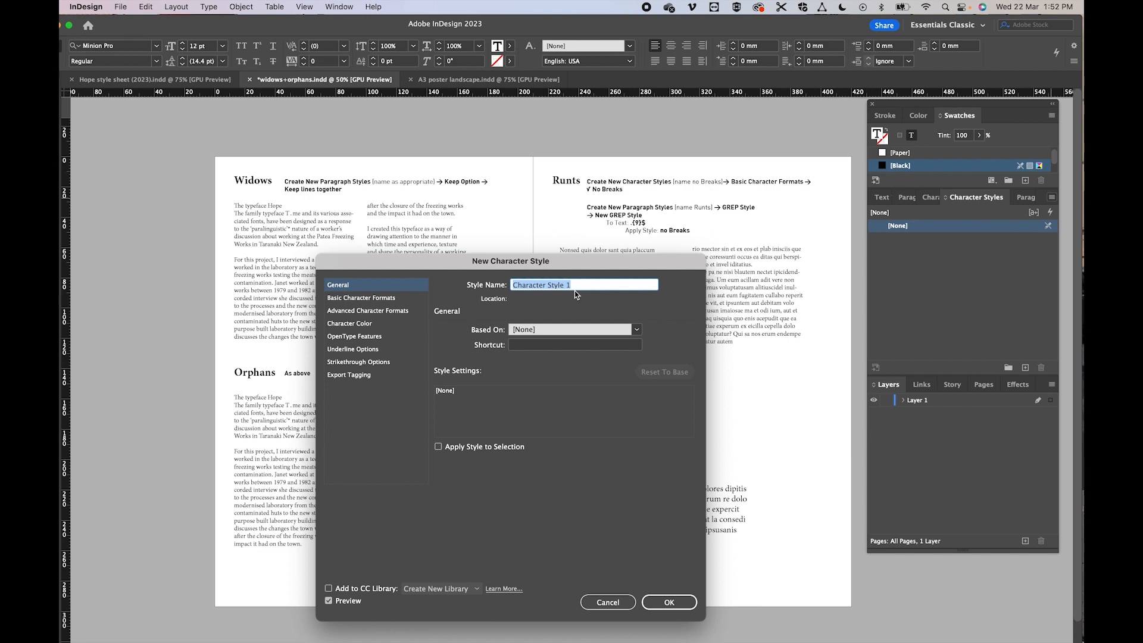
text(No Breaks)
- Enable No Break in the character style's basic character formats and save the style
click(350, 300)
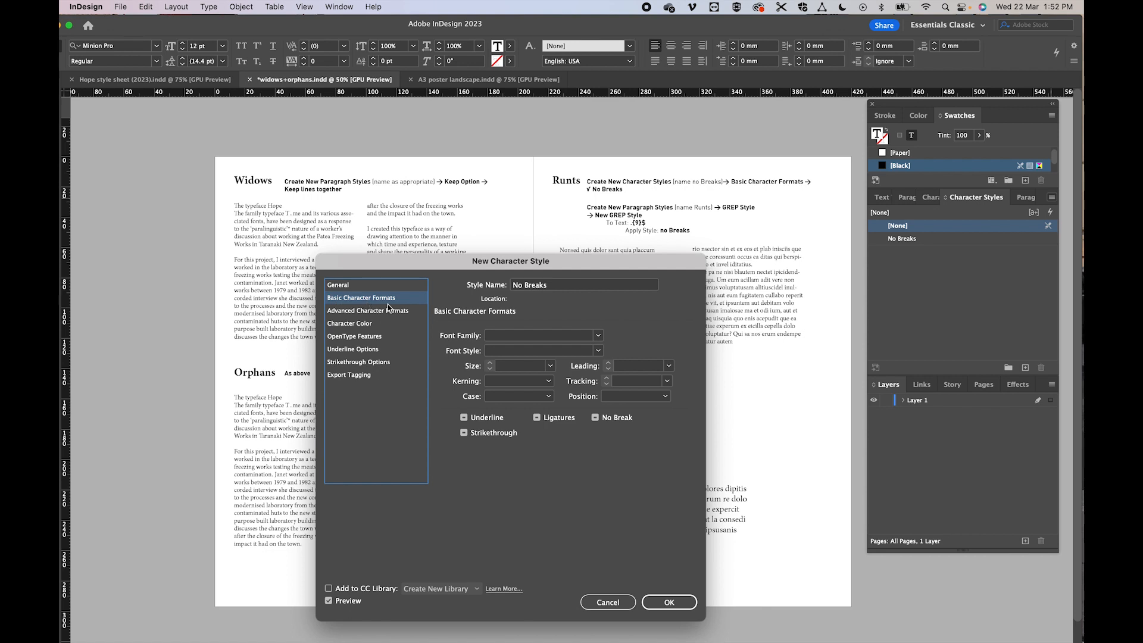
click(595, 418)
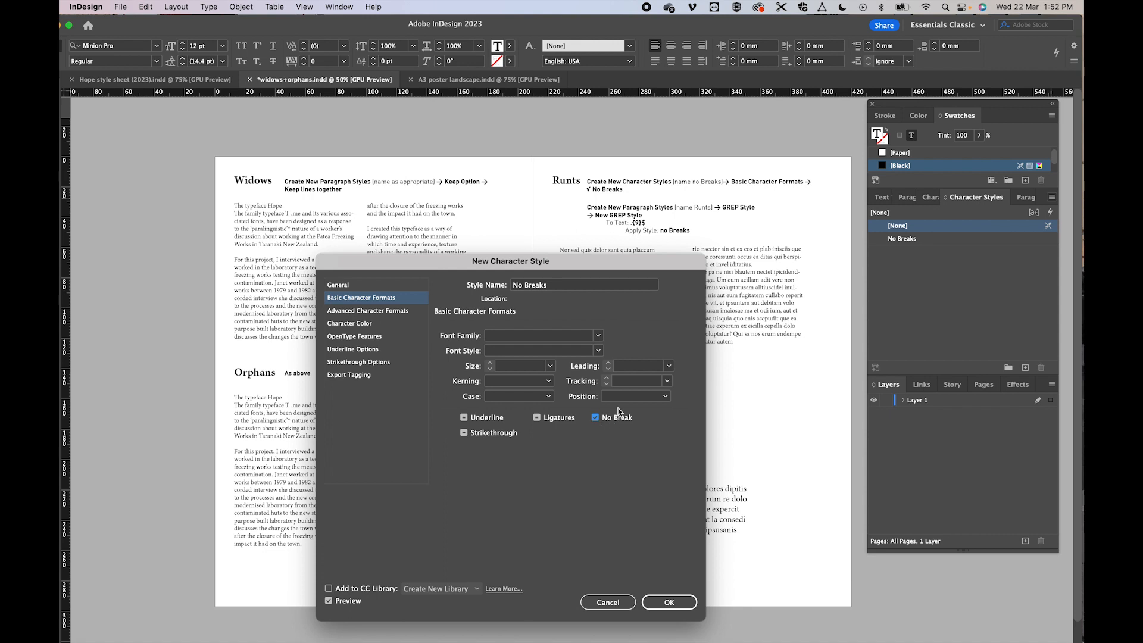
click(668, 602)
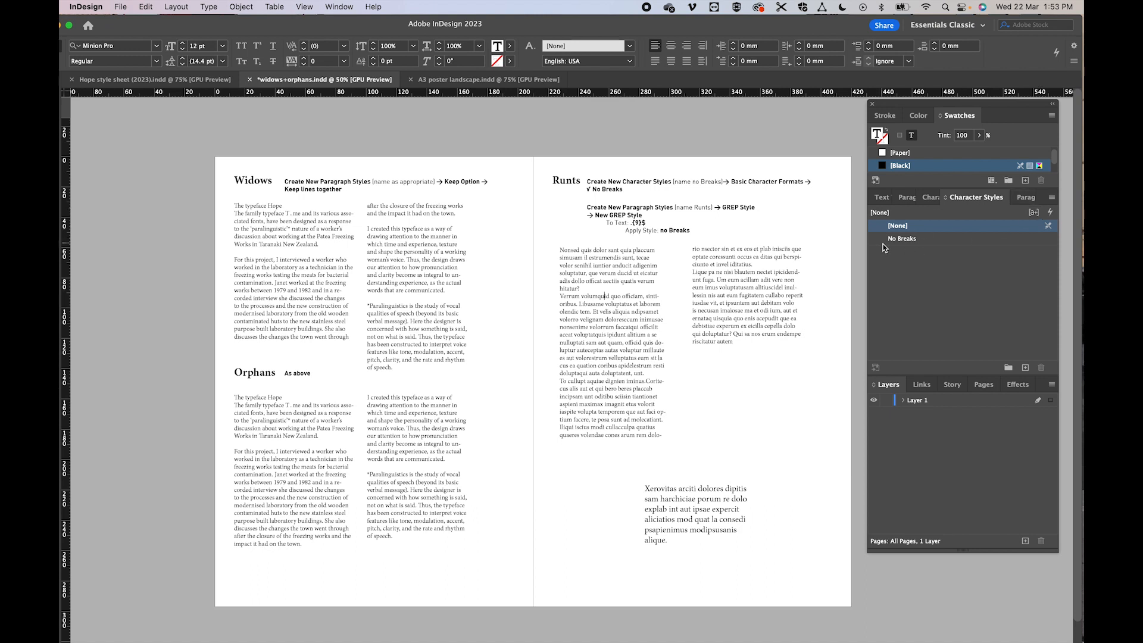
- Start a new paragraph style and name it "Runts"
click(1026, 198)
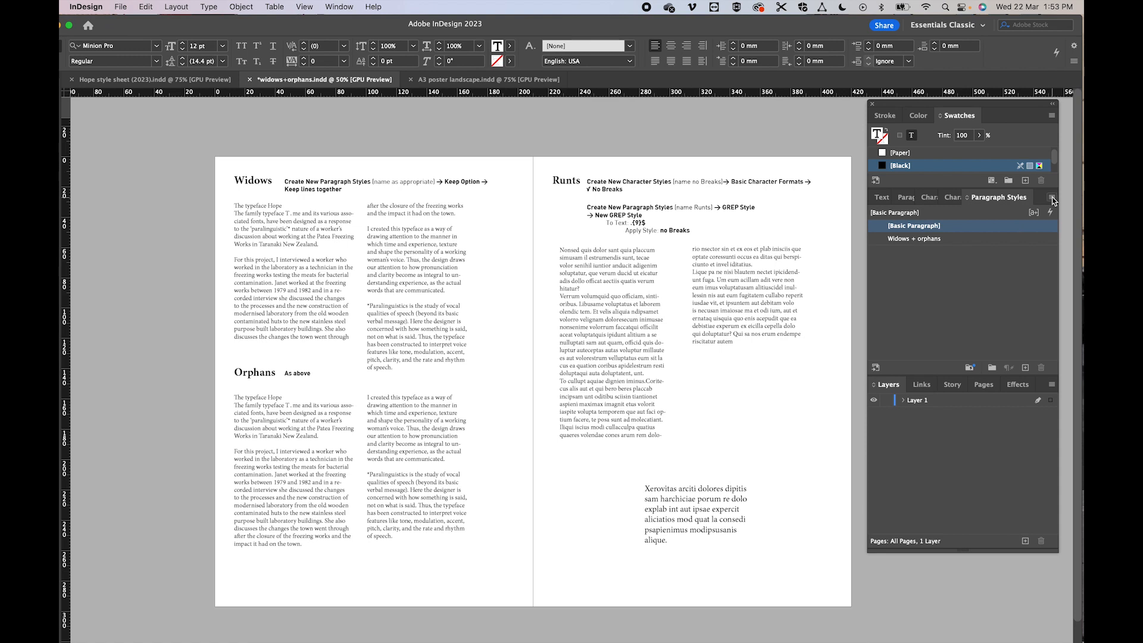
click(1051, 197)
click(819, 206)
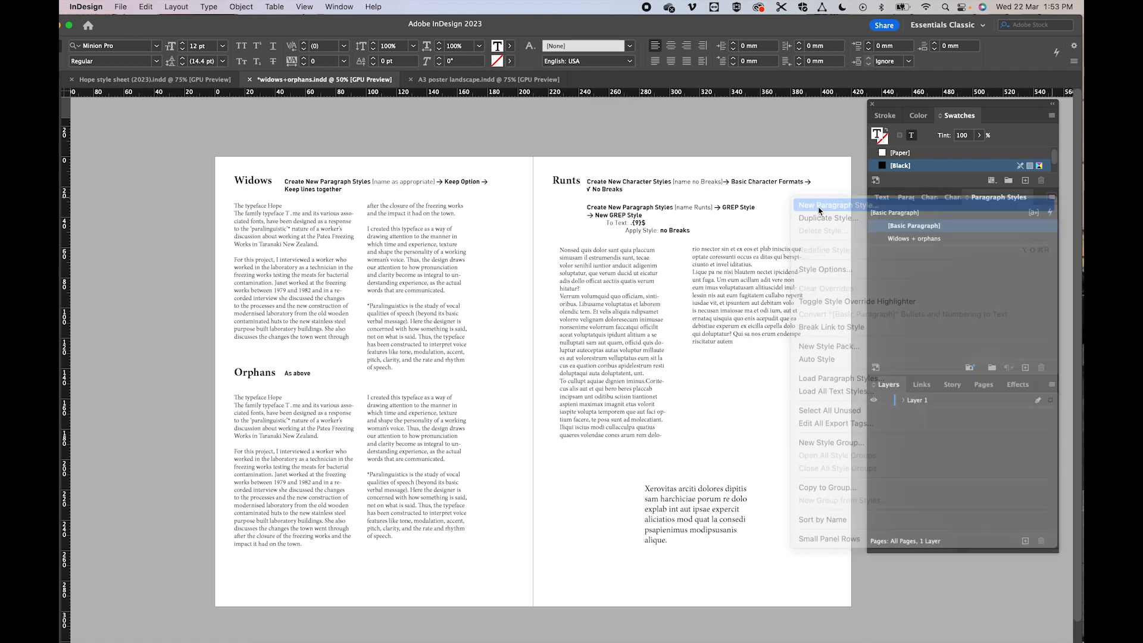
drag(684, 163, 524, 259)
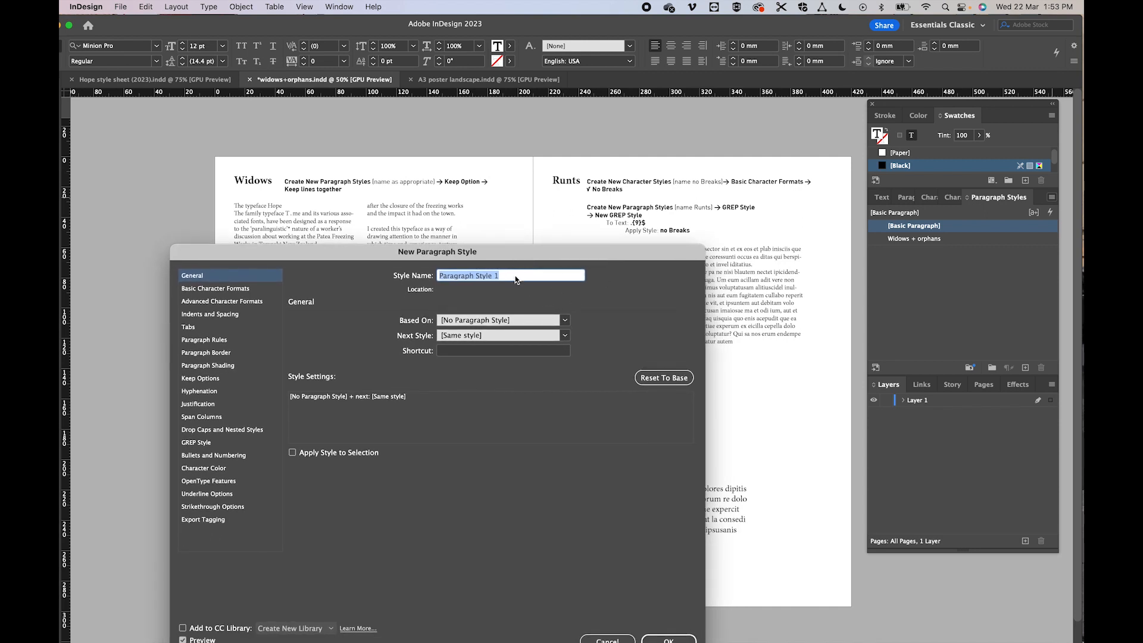
text(Runts)
- Add a GREP style to the Runts paragraph style that applies the No Breaks character style
click(191, 445)
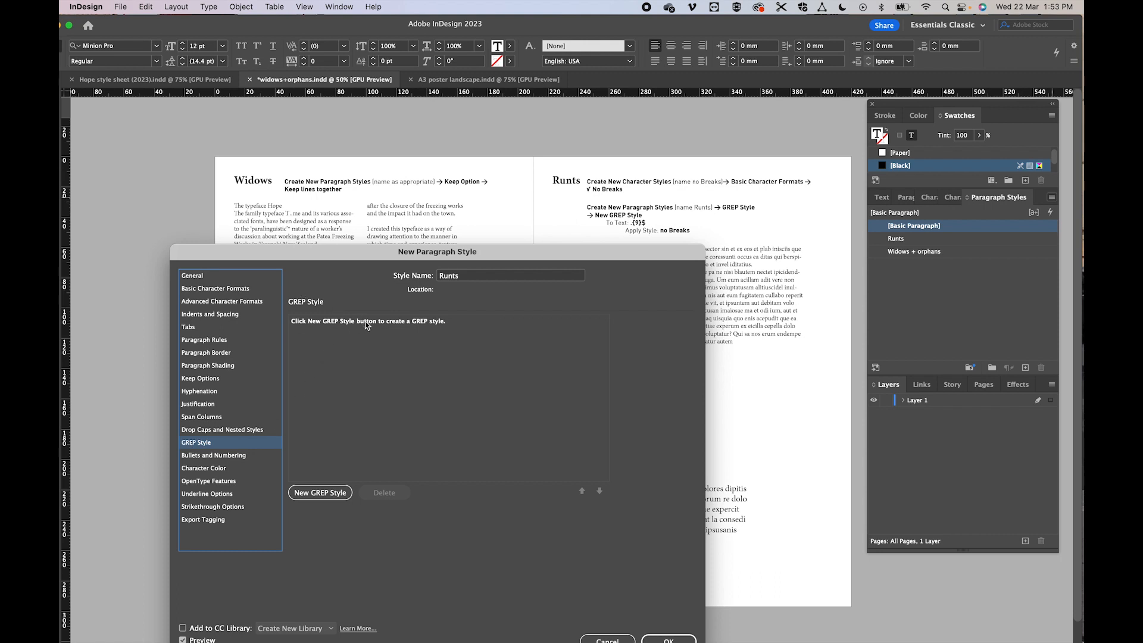
click(317, 494)
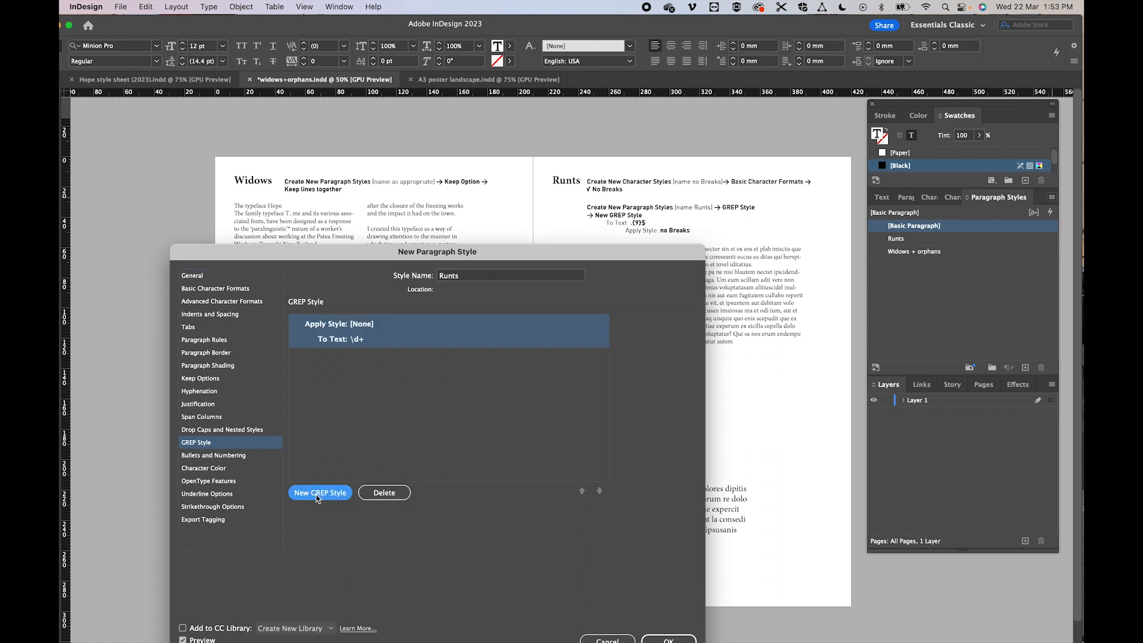
click(357, 324)
click(478, 324)
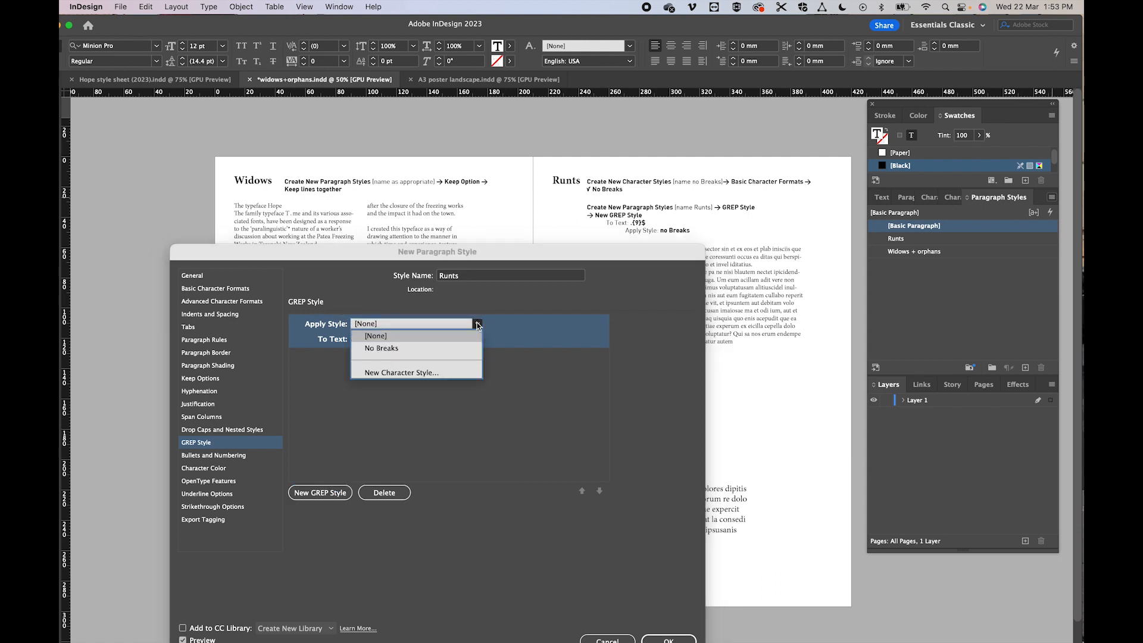
click(405, 349)
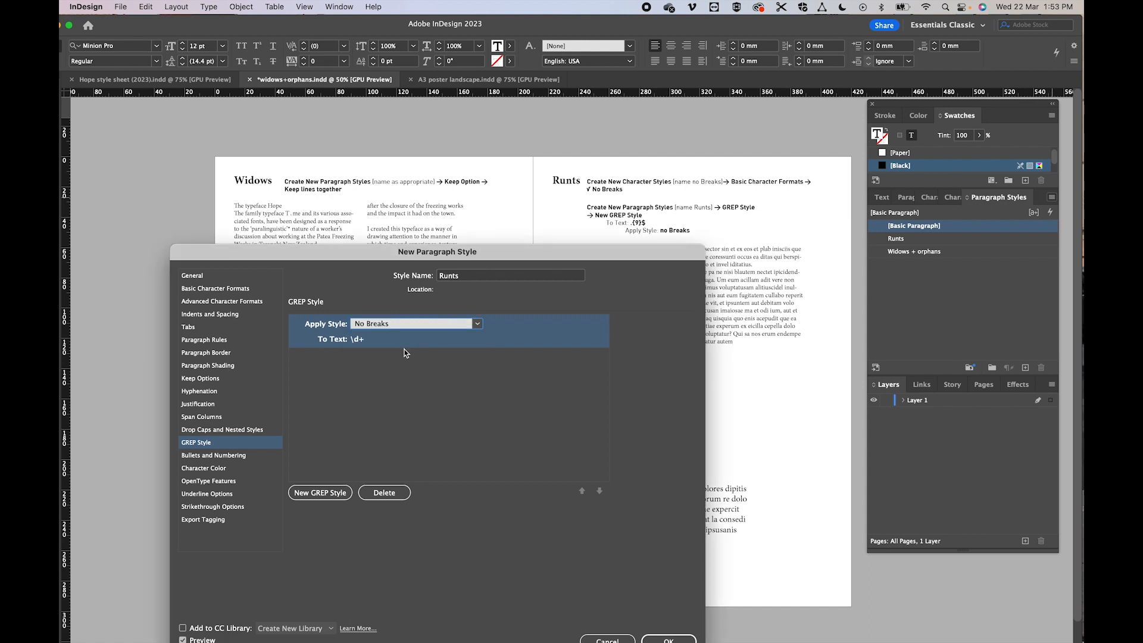
- Set the text pattern of the Runts GREP style to .{9}$
click(373, 341)
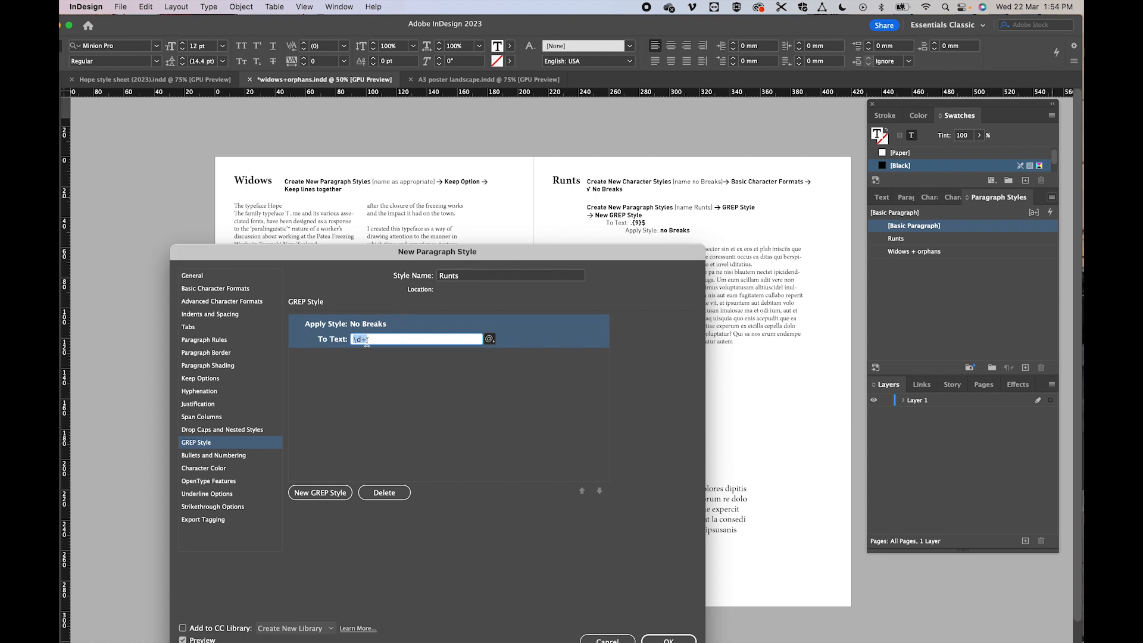
text(.)
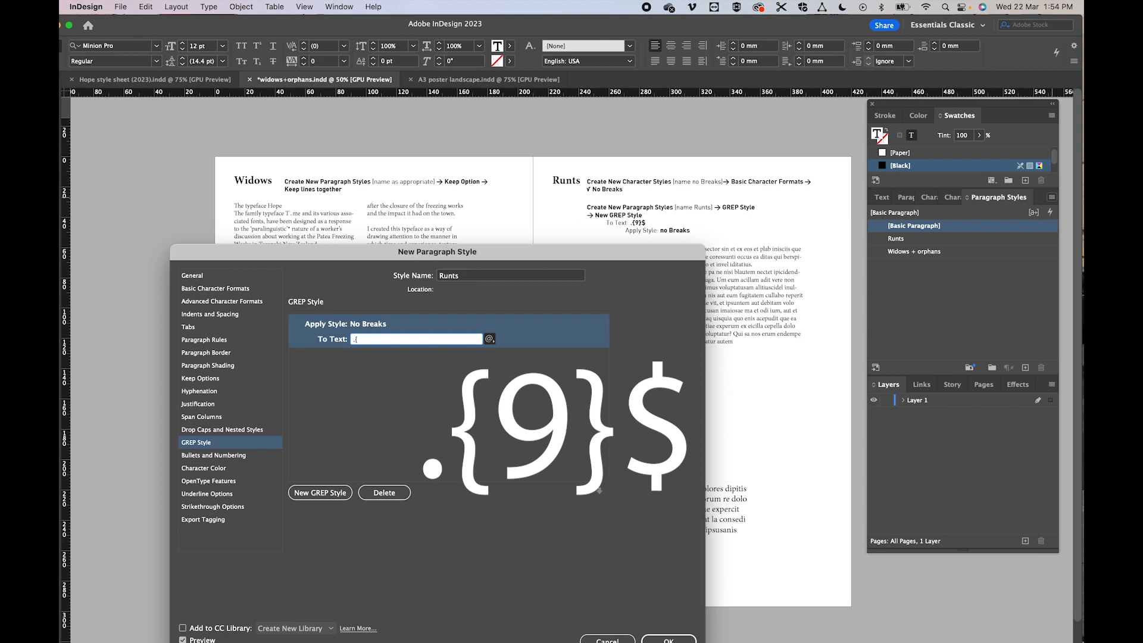
text({9}$)
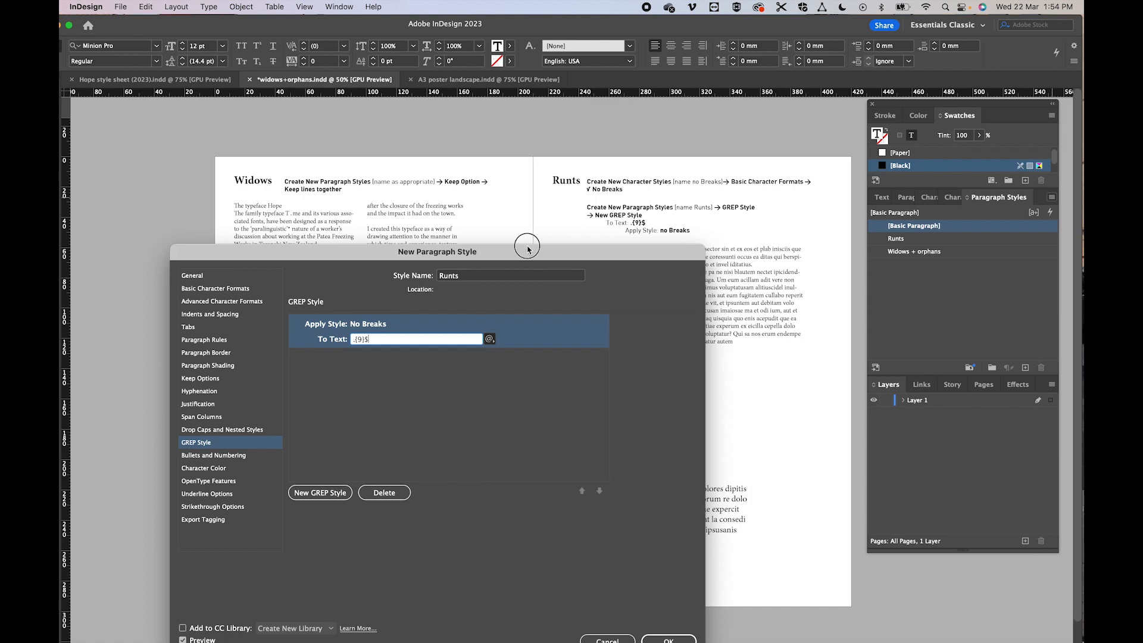
- Save the Runts paragraph style and leave the text deselected
drag(527, 249, 519, 179)
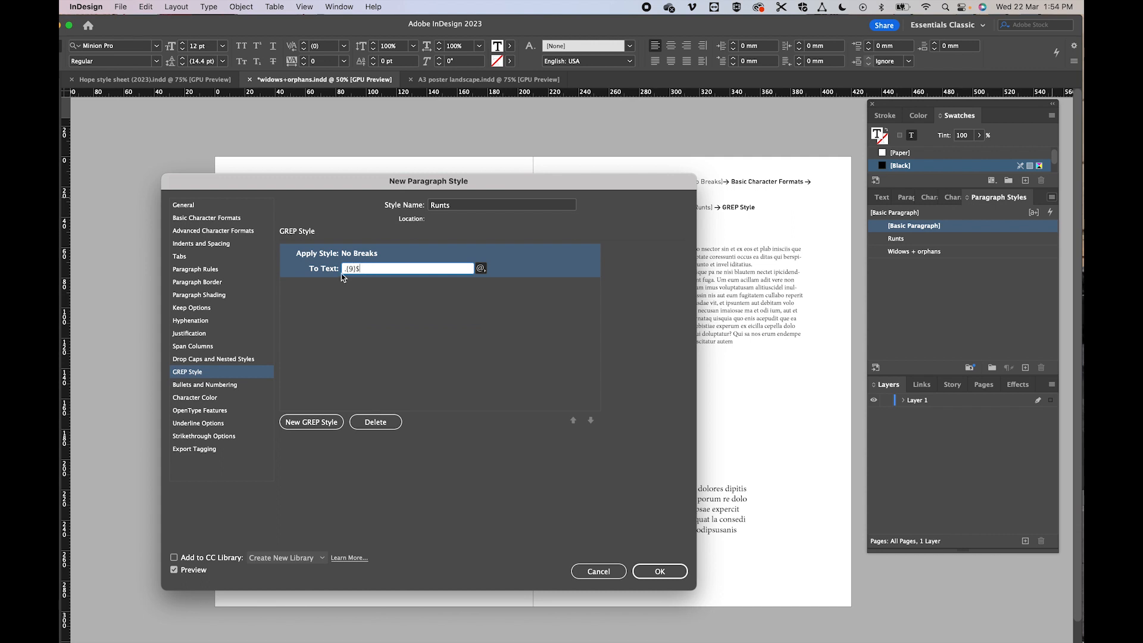
click(657, 571)
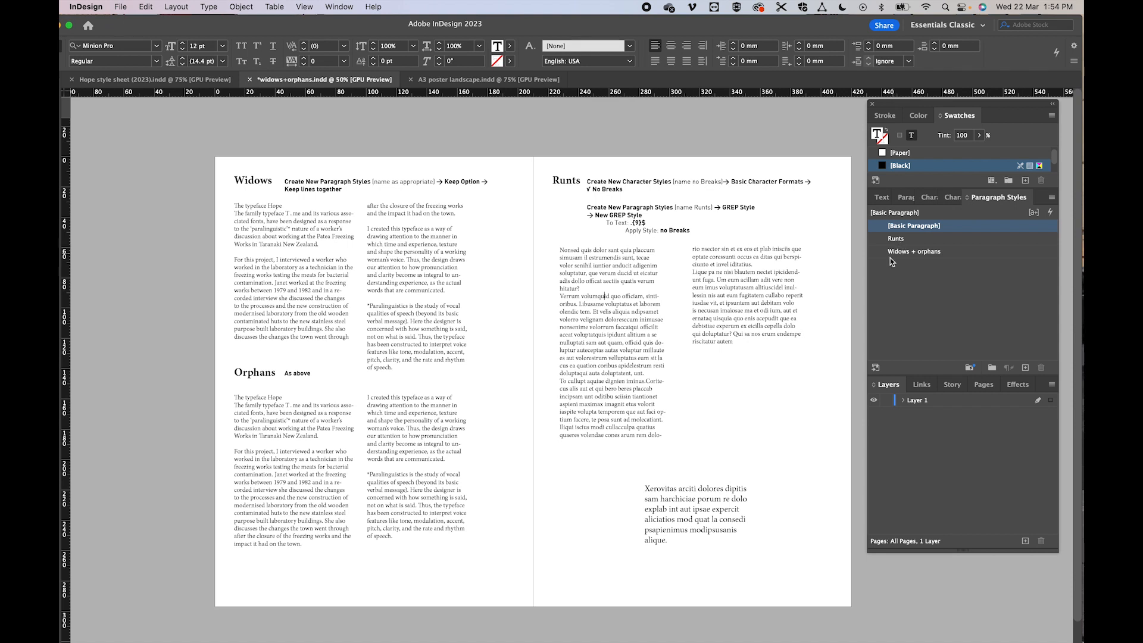
click(667, 615)
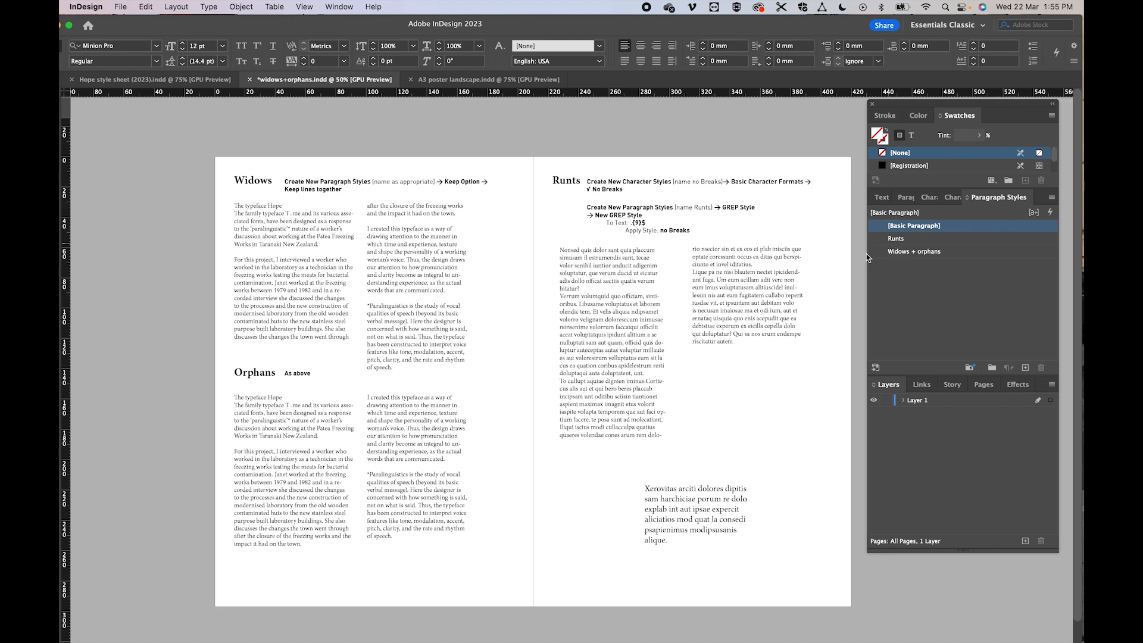
- Apply the Runts paragraph style to all text in the threaded two-column story on the Runts page
click(730, 330)
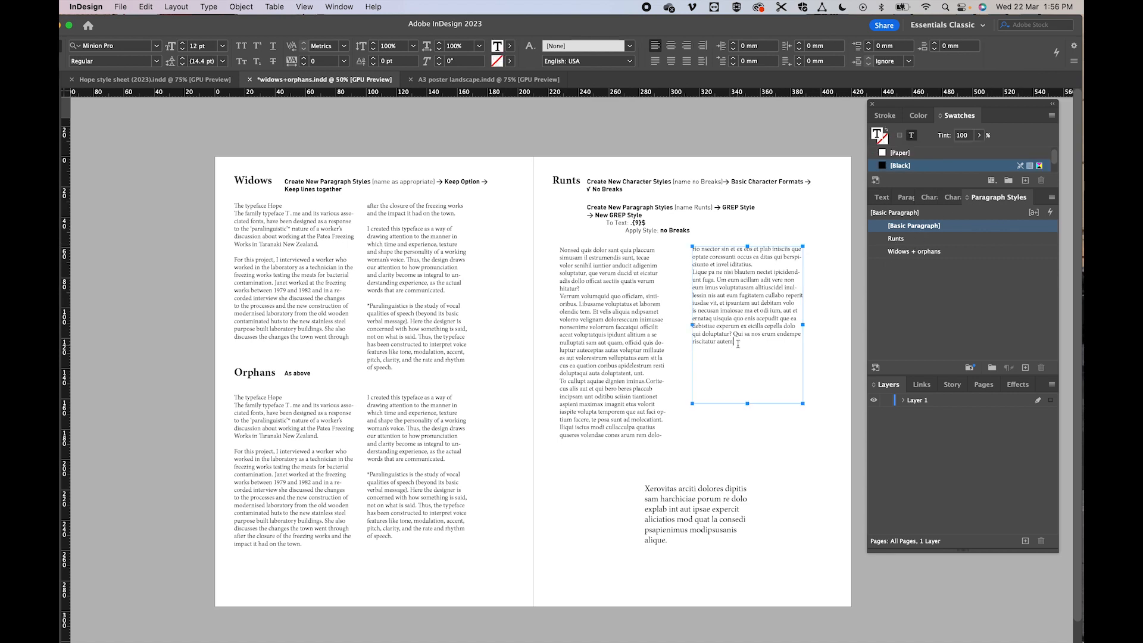
key(ctrl+a)
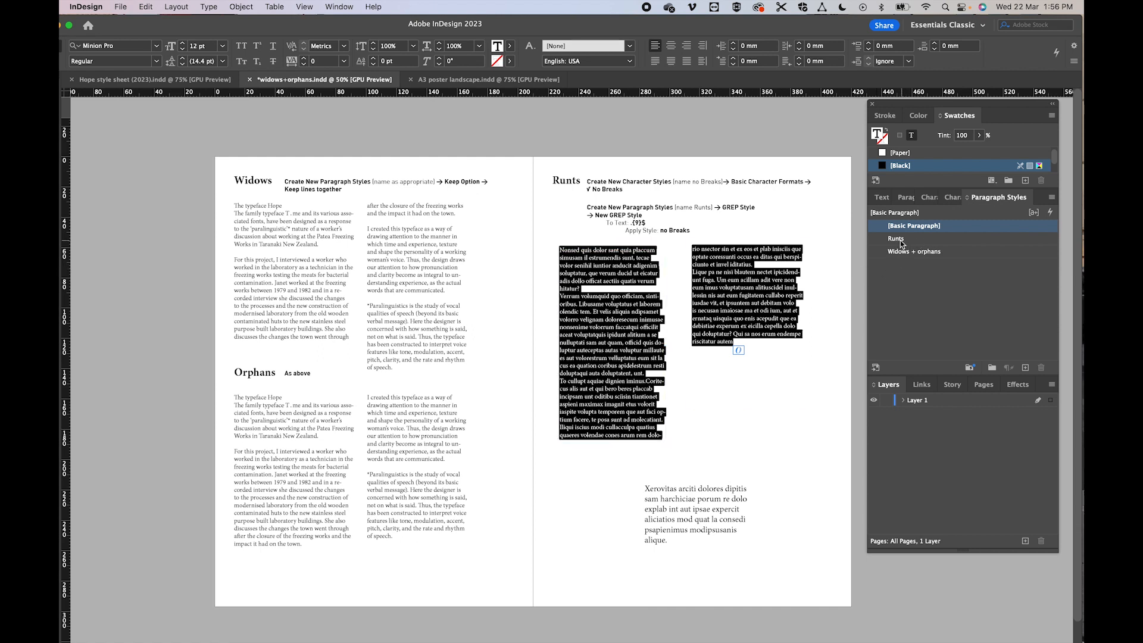
click(900, 241)
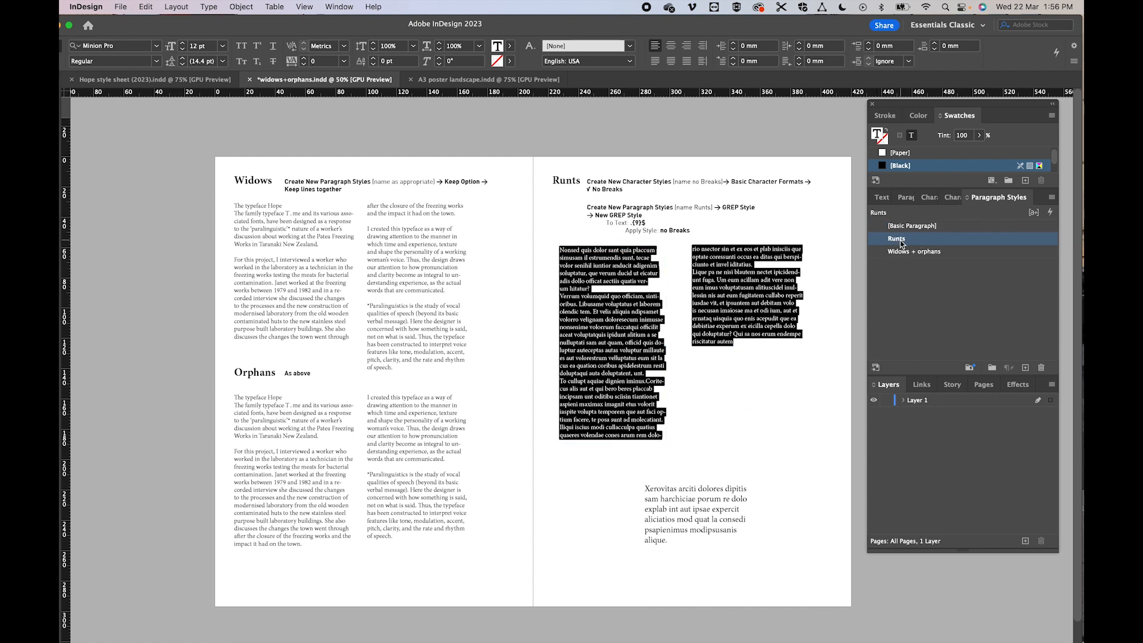
click(636, 350)
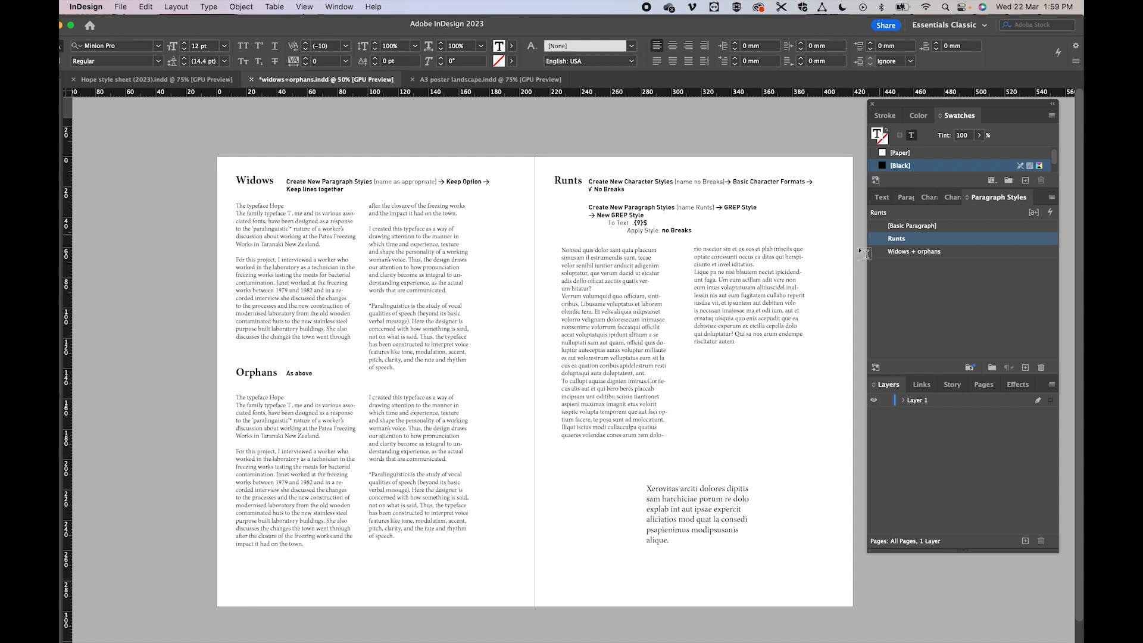
- Edit the Runts paragraph style to be based on Widows + orphans and save it
click(768, 292)
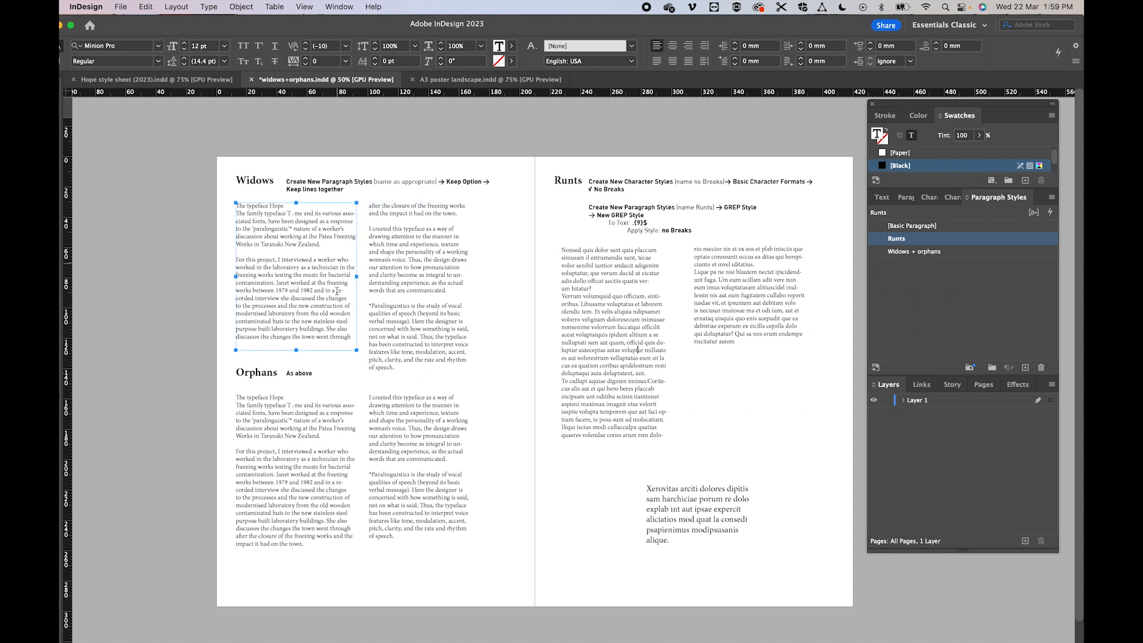
right_click(902, 244)
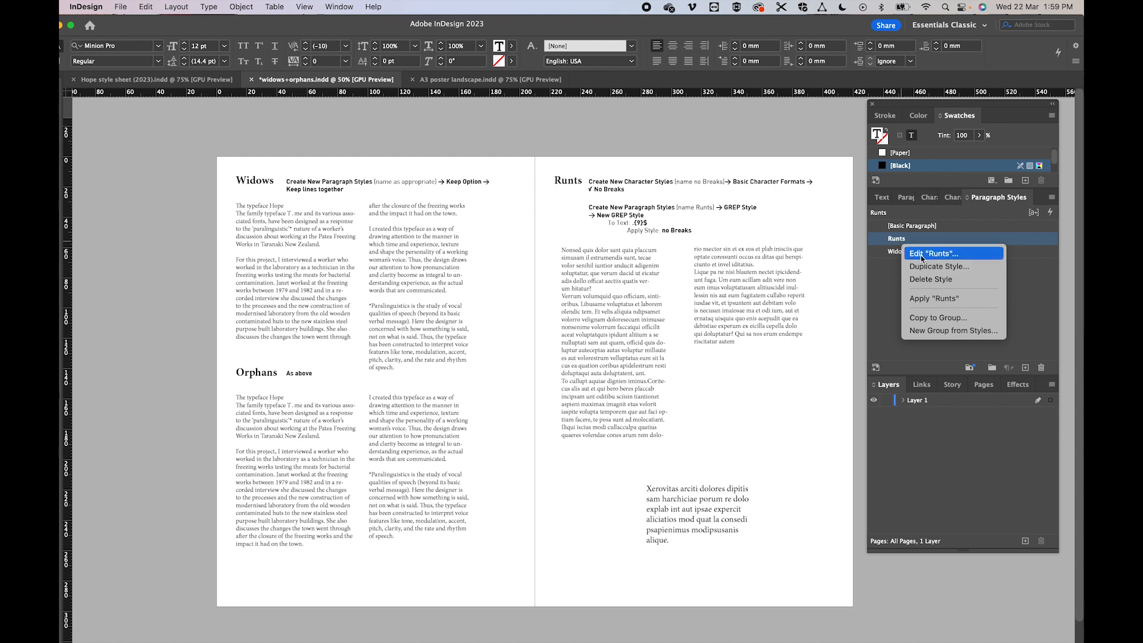
click(920, 255)
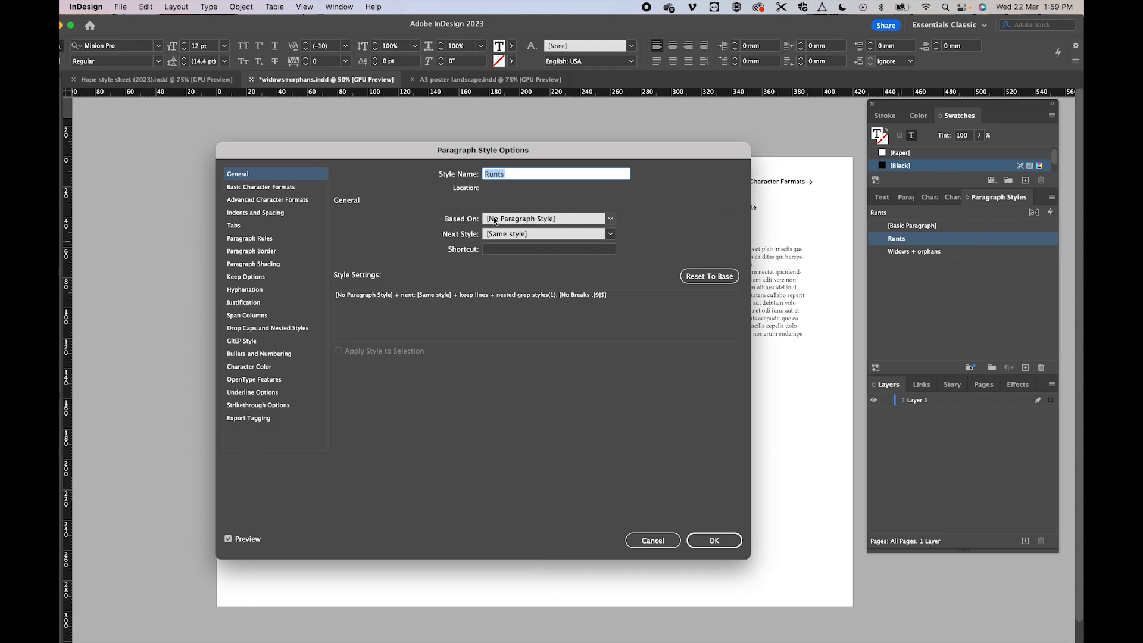
click(610, 219)
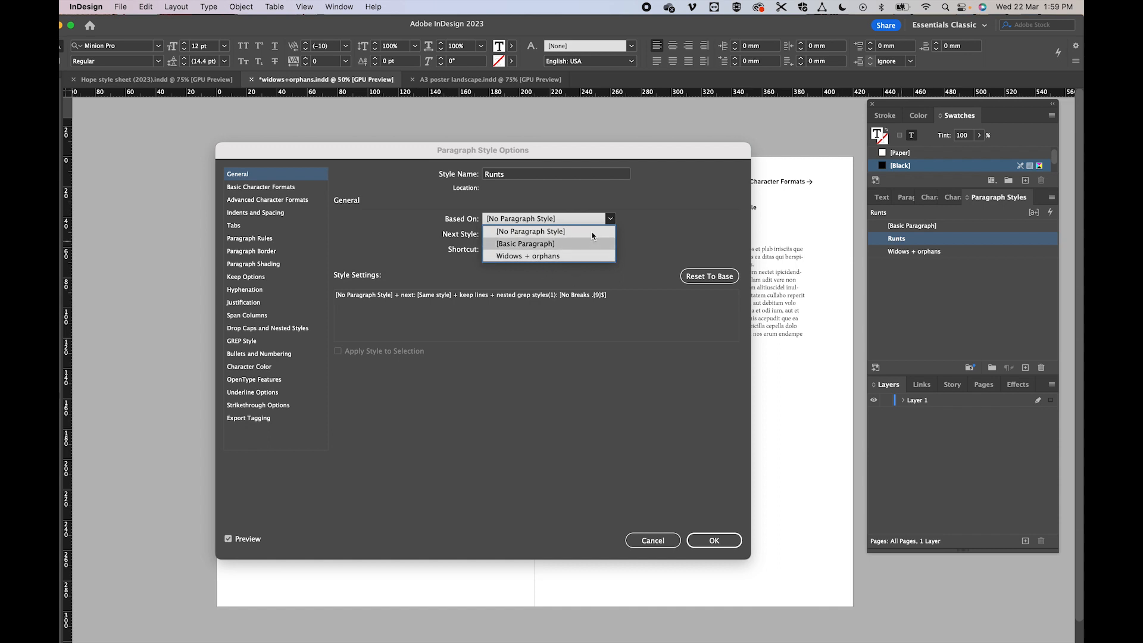
click(509, 256)
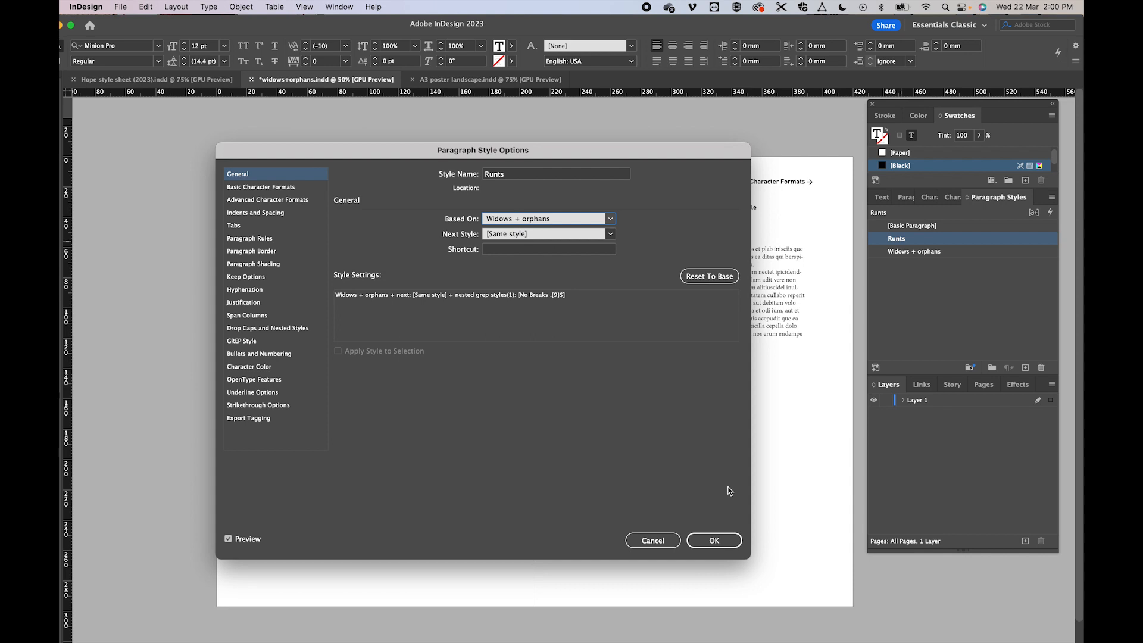
click(714, 540)
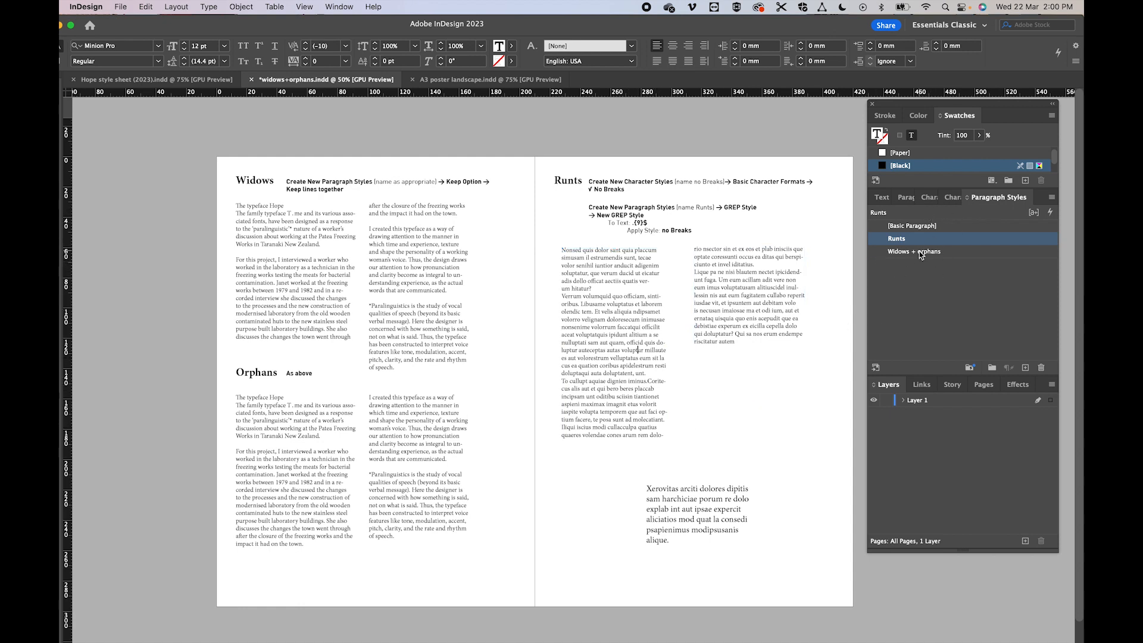
- Set the Widows + orphans paragraph style's font family to DIN (OTF) and its size to 11 pt
click(899, 254)
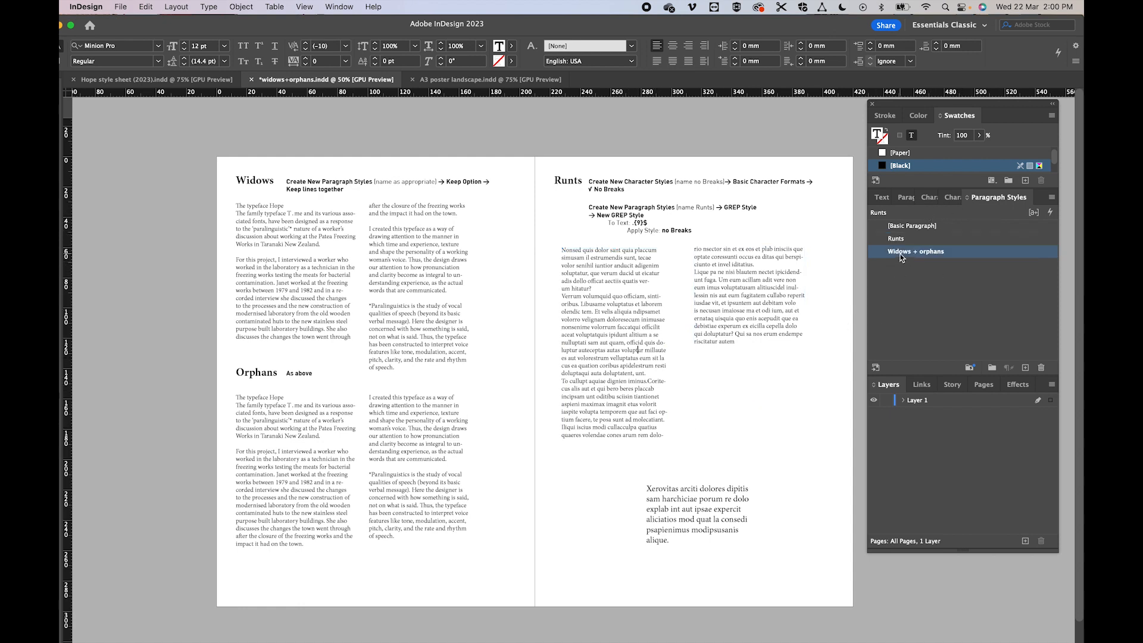
click(900, 257)
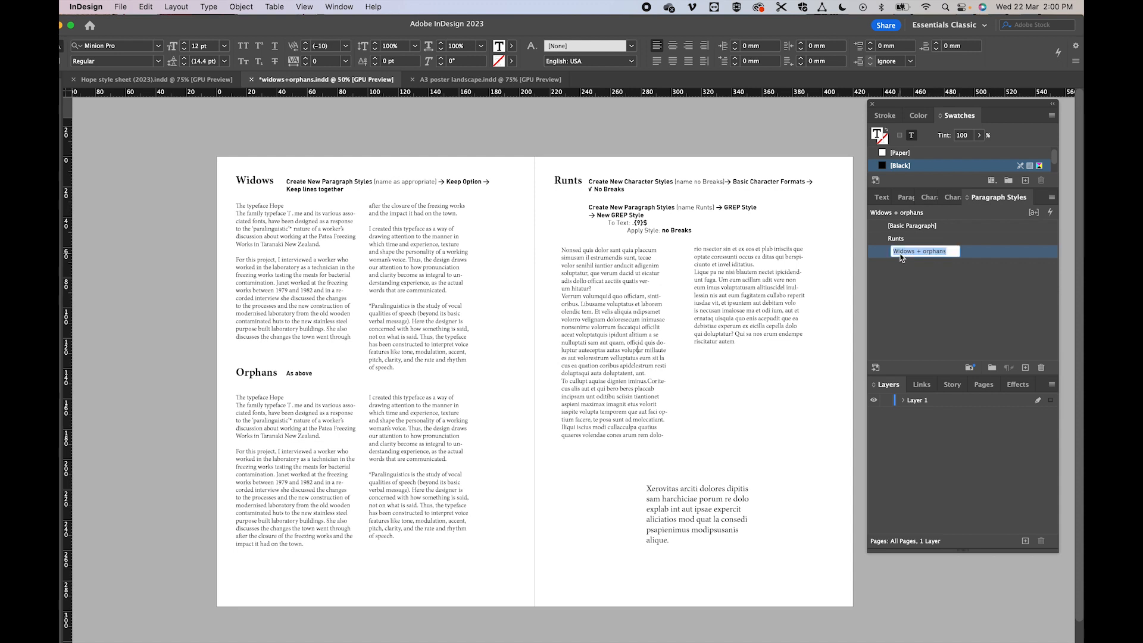
click(919, 273)
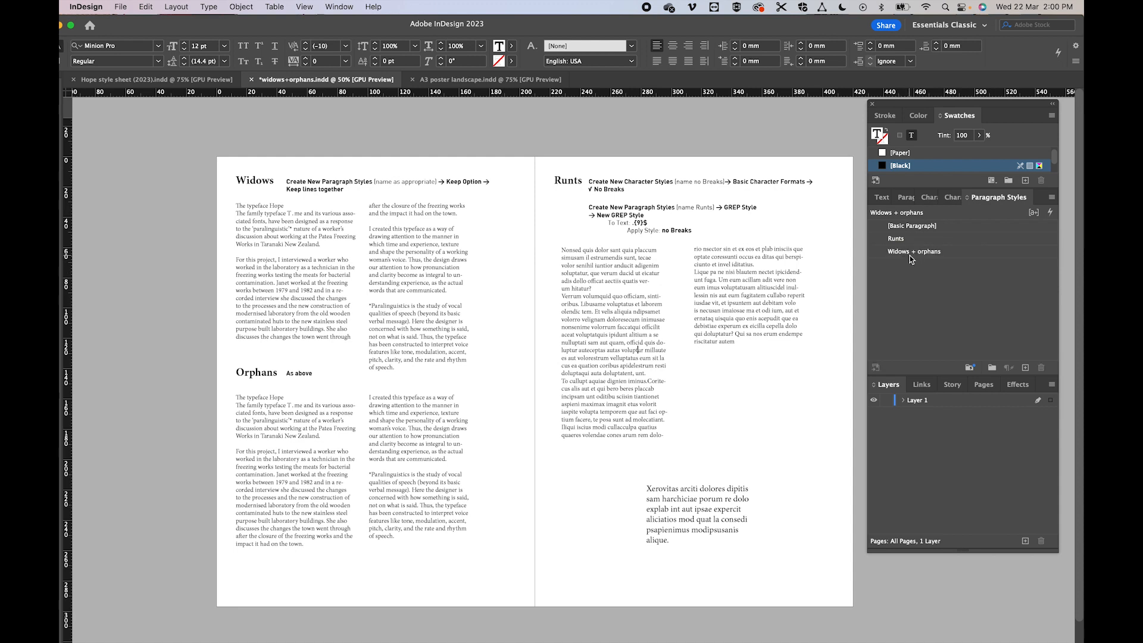
right_click(909, 255)
click(923, 269)
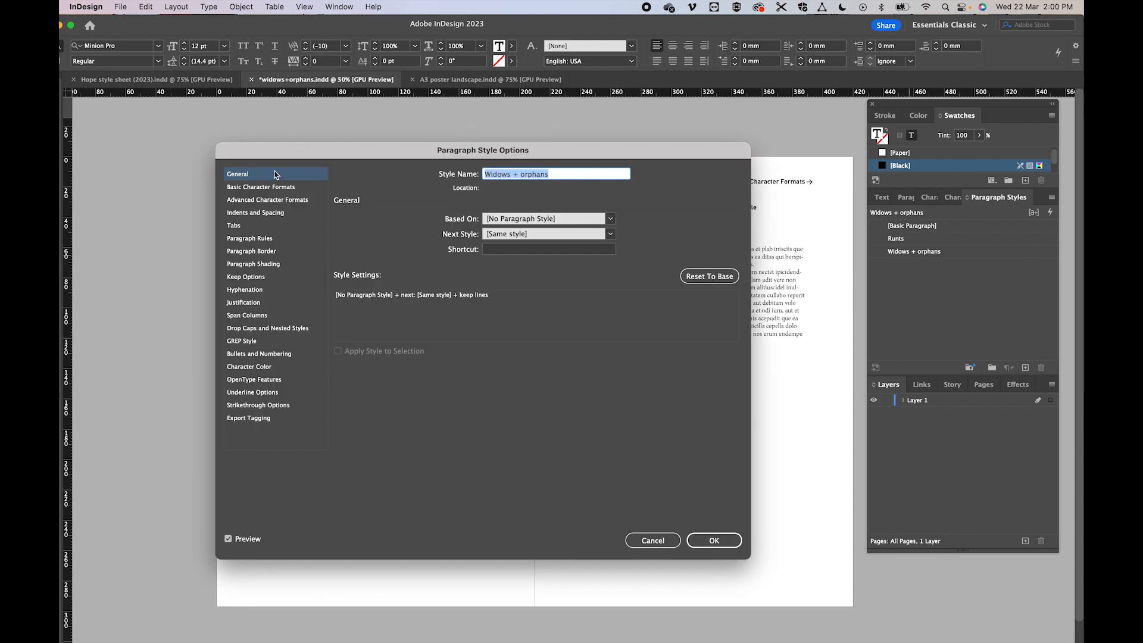
click(260, 187)
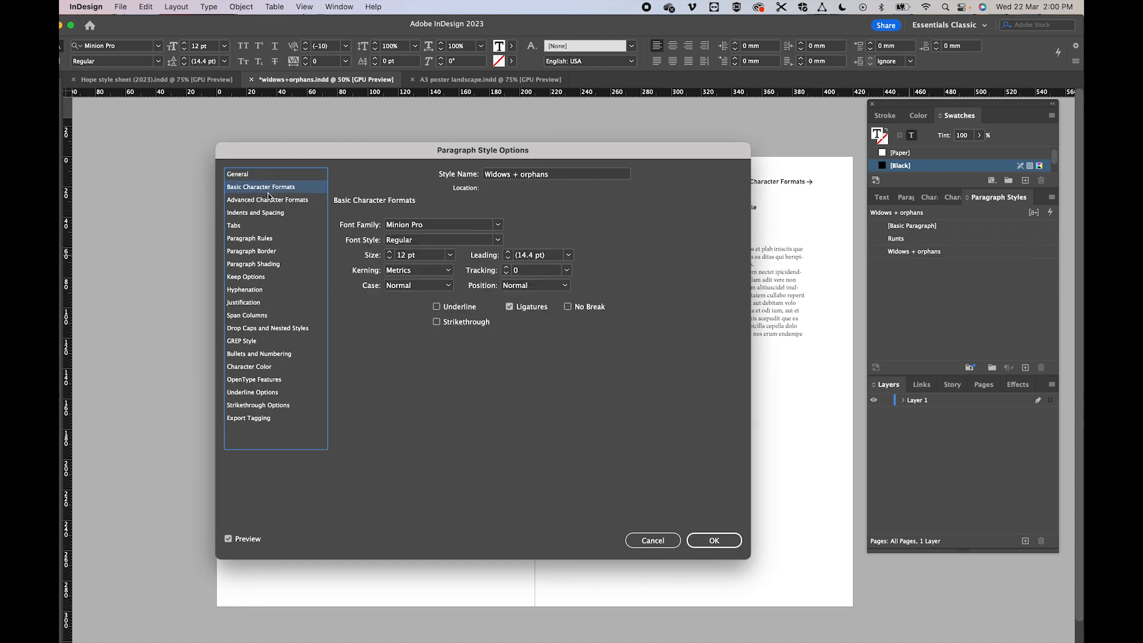
drag(421, 158, 586, 252)
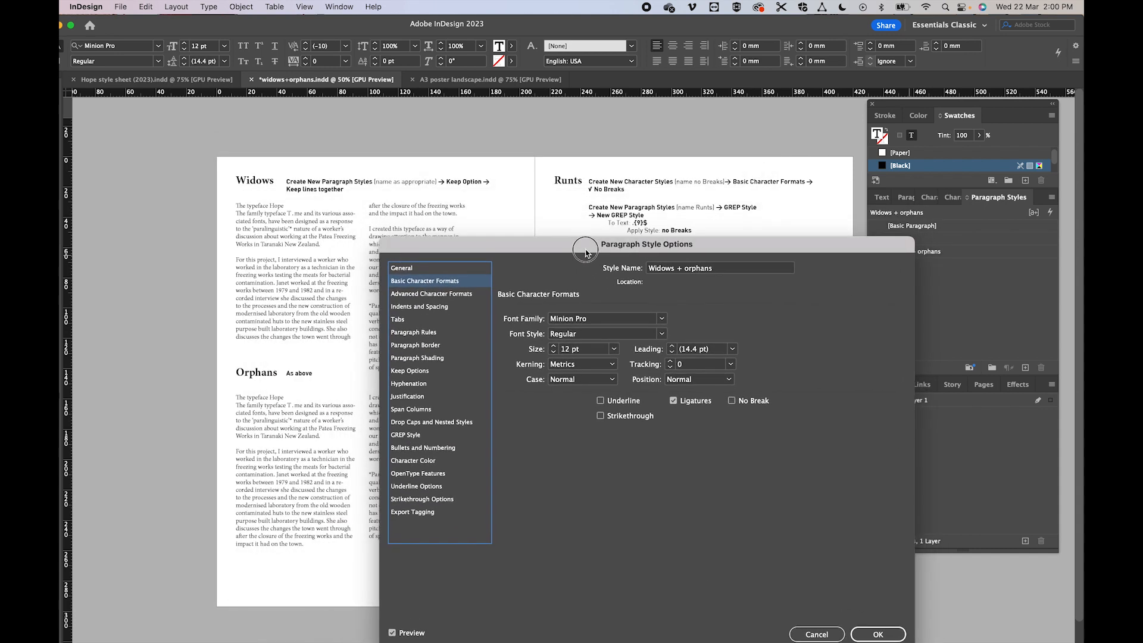
click(615, 319)
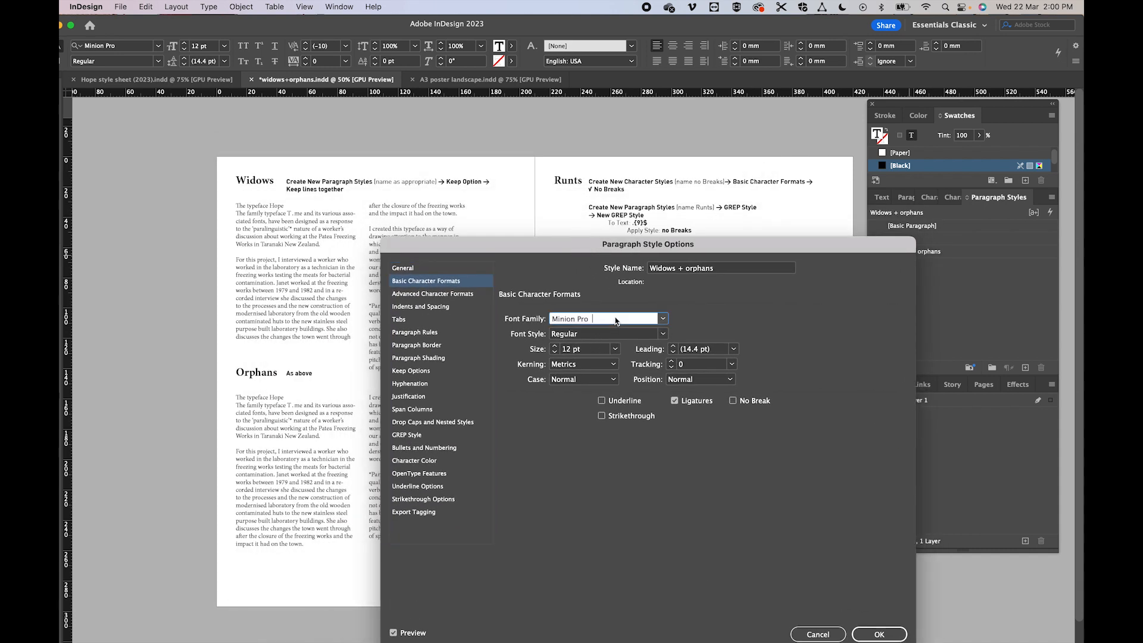
key(super+a)
text(DIN)
click(555, 352)
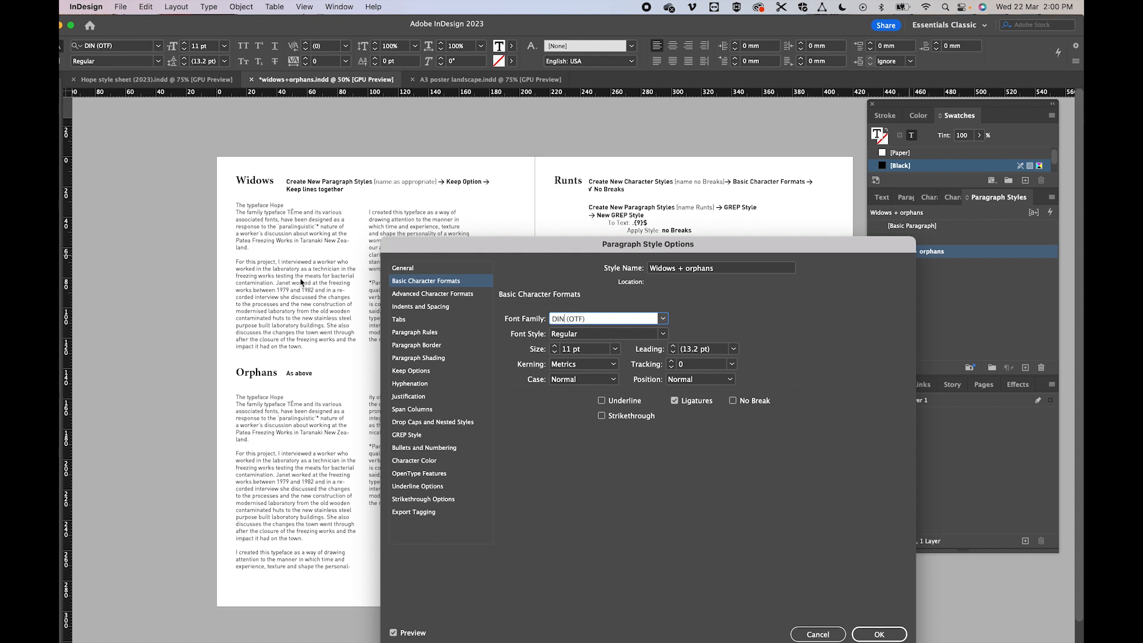
- Set the Widows + orphans style's leading to 14 pt and save the style
click(674, 353)
click(673, 353)
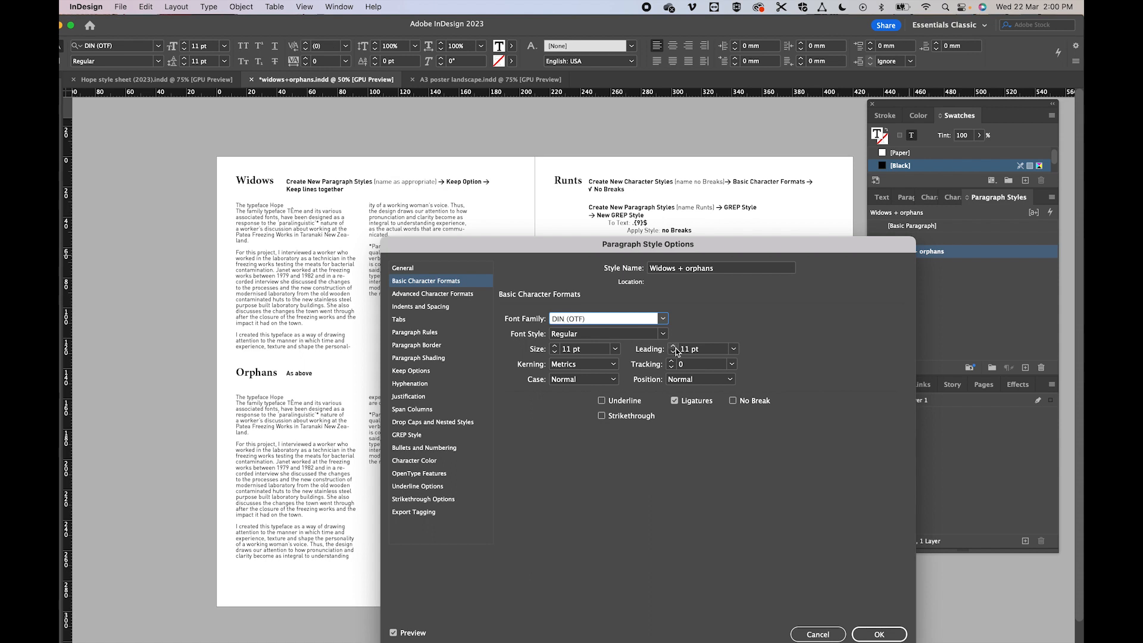
click(674, 347)
click(674, 347)
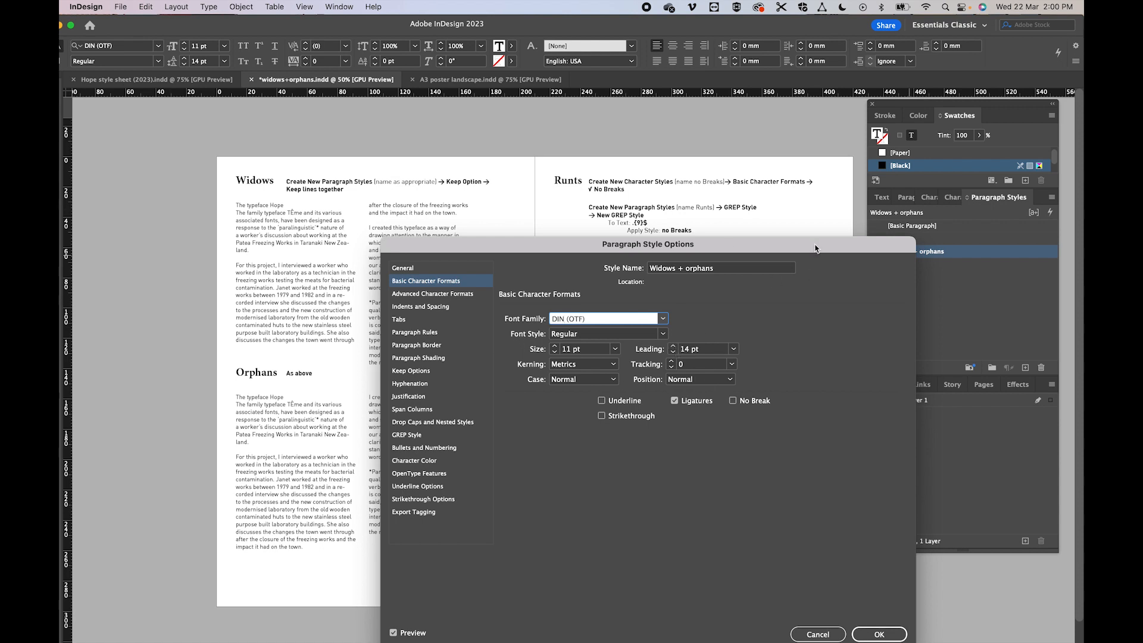
drag(811, 238, 761, 112)
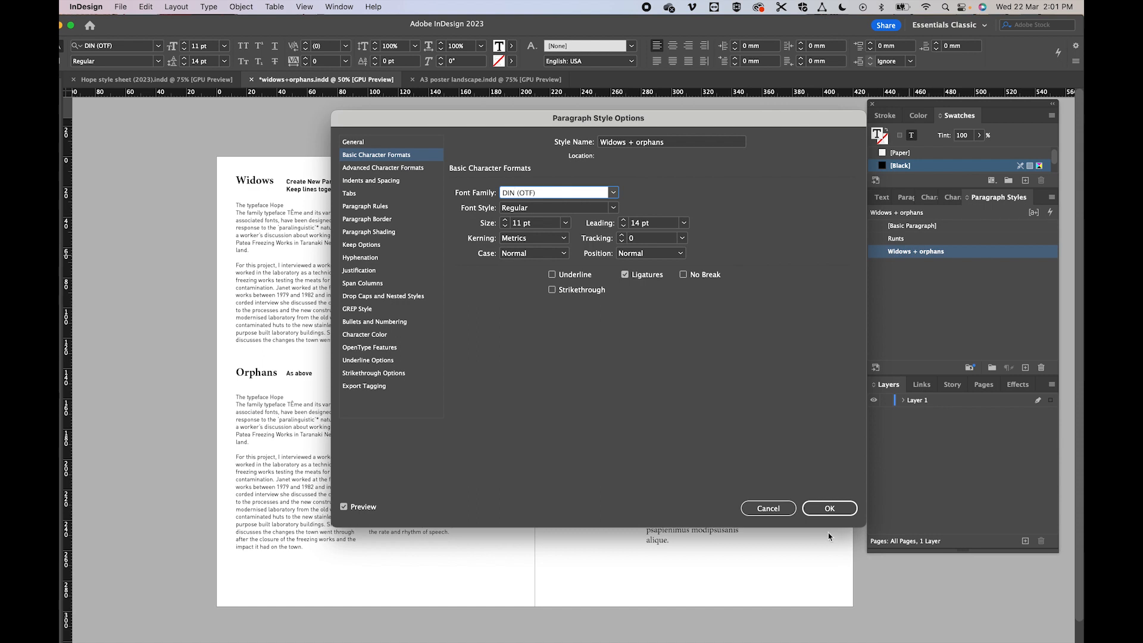
click(831, 510)
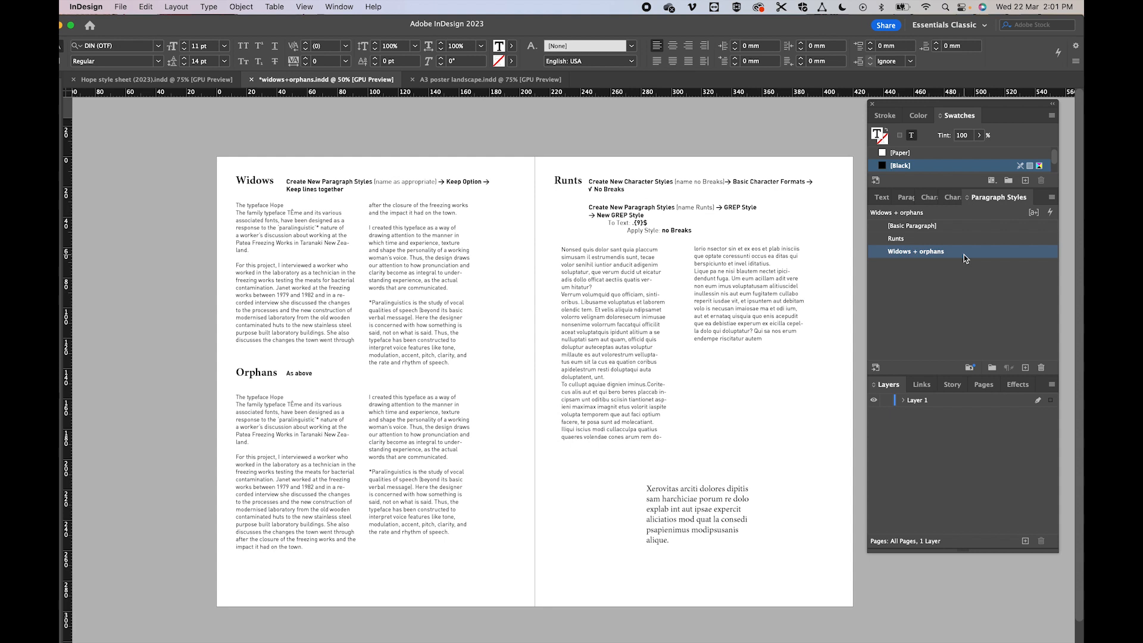
- Open the hyphenation settings of the Widows + orphans paragraph style, keeping the left page's text in view
right_click(905, 255)
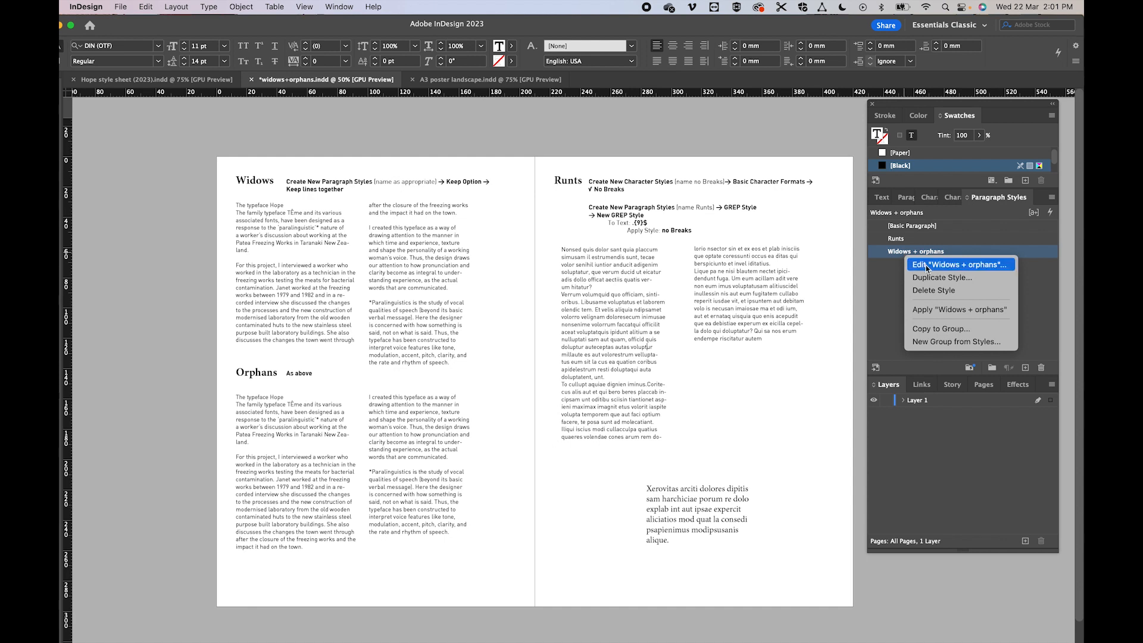
click(927, 265)
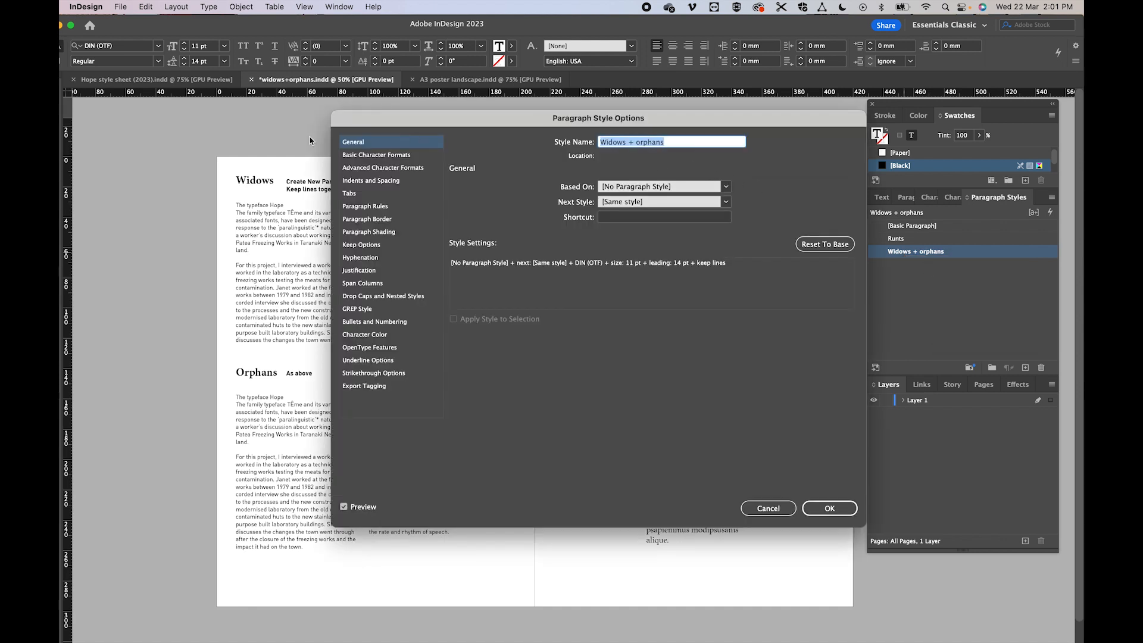
click(361, 260)
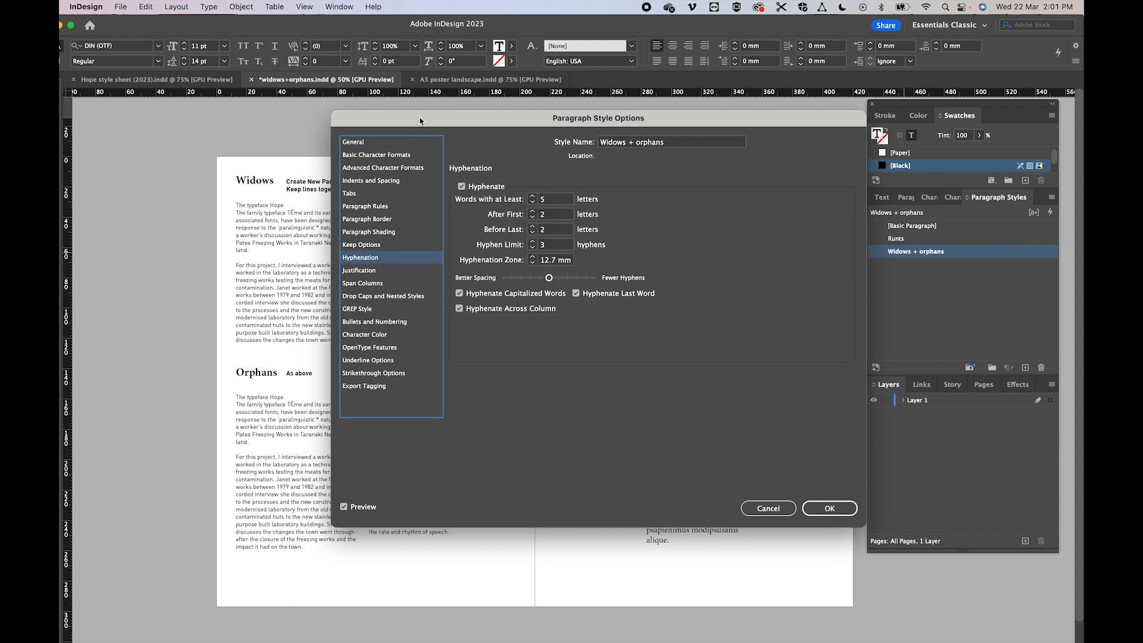
drag(420, 121, 557, 147)
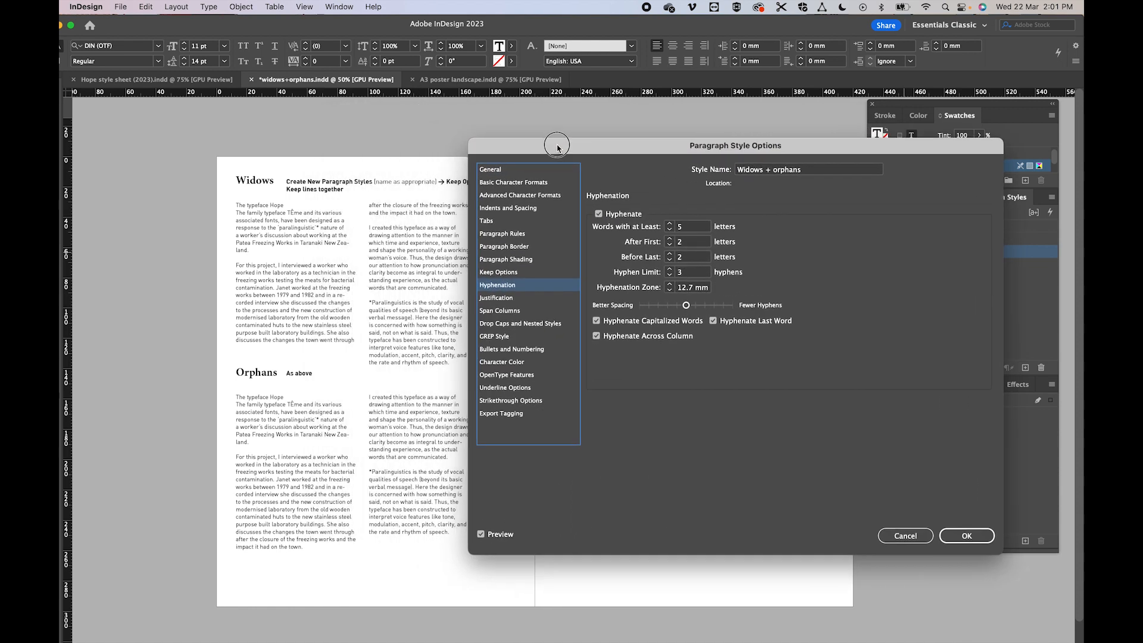
- Try switching Hyphenate off and on and varying the minimum word length up to 12 letters and down to 3
click(599, 215)
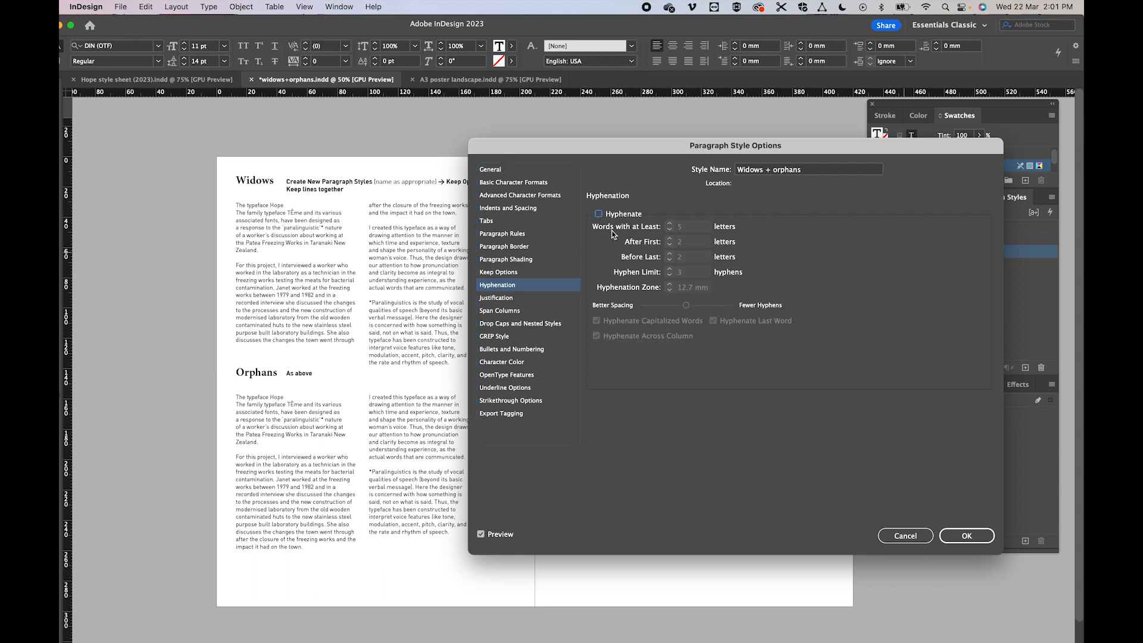
click(599, 215)
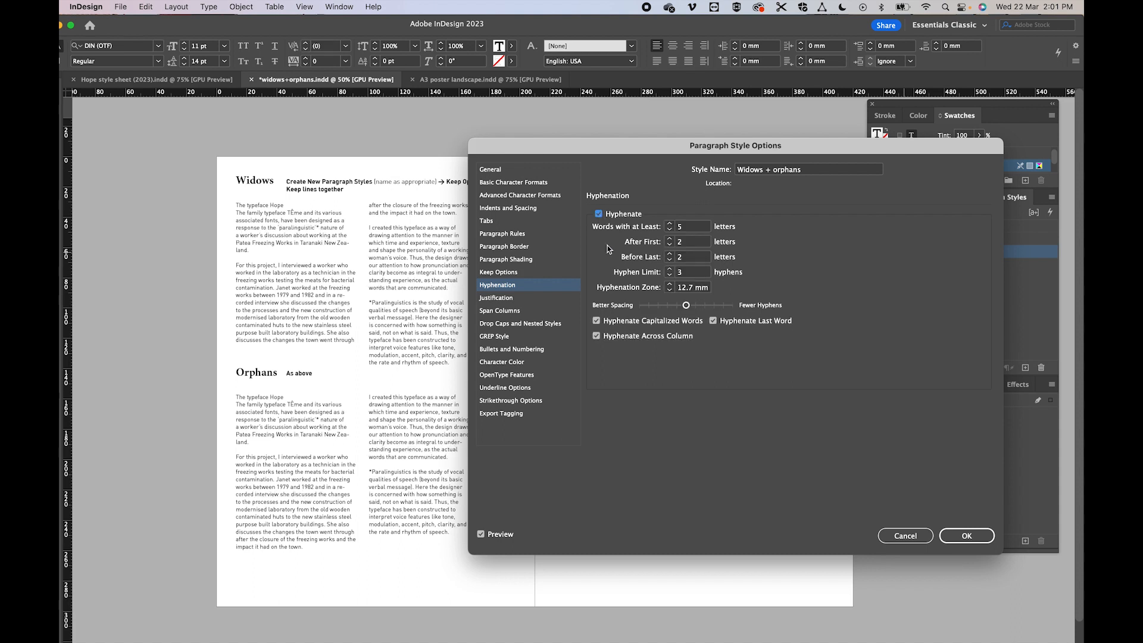
click(669, 230)
click(669, 230)
click(669, 224)
click(670, 224)
click(670, 224)
click(670, 224)
click(670, 224)
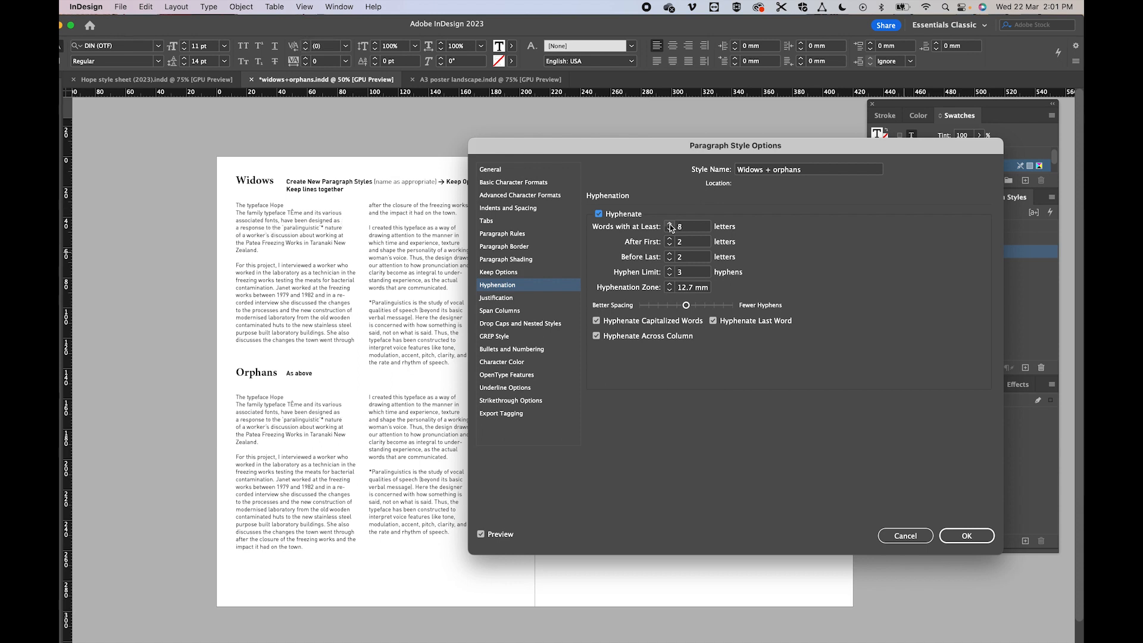
click(669, 224)
click(670, 225)
click(670, 224)
click(669, 224)
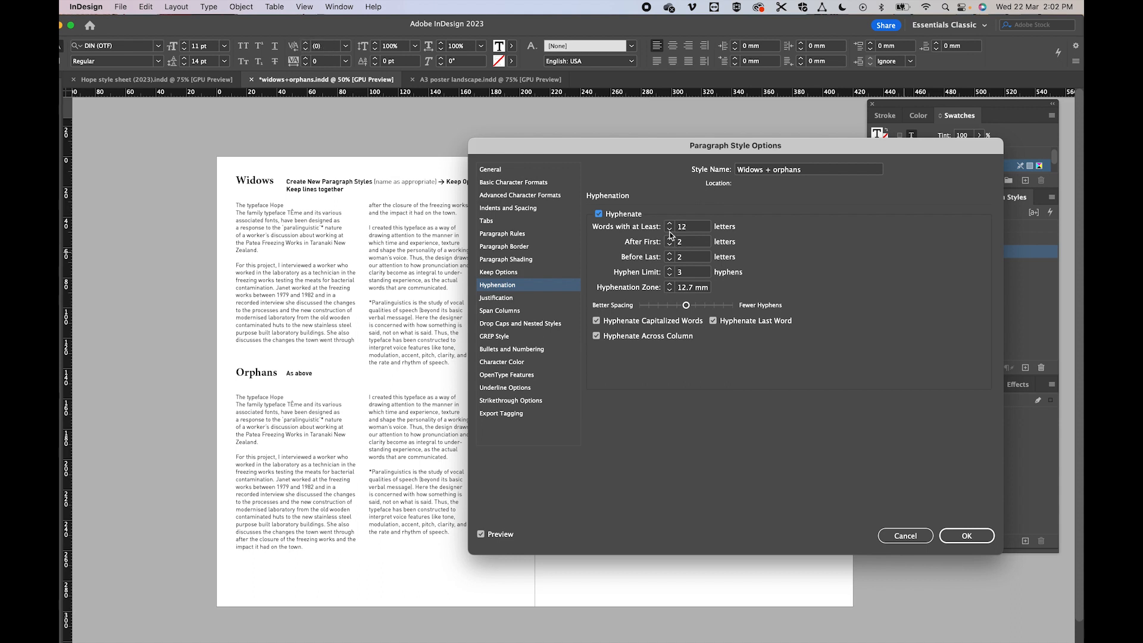
click(670, 231)
click(670, 230)
click(670, 230)
click(670, 230)
click(670, 231)
click(670, 232)
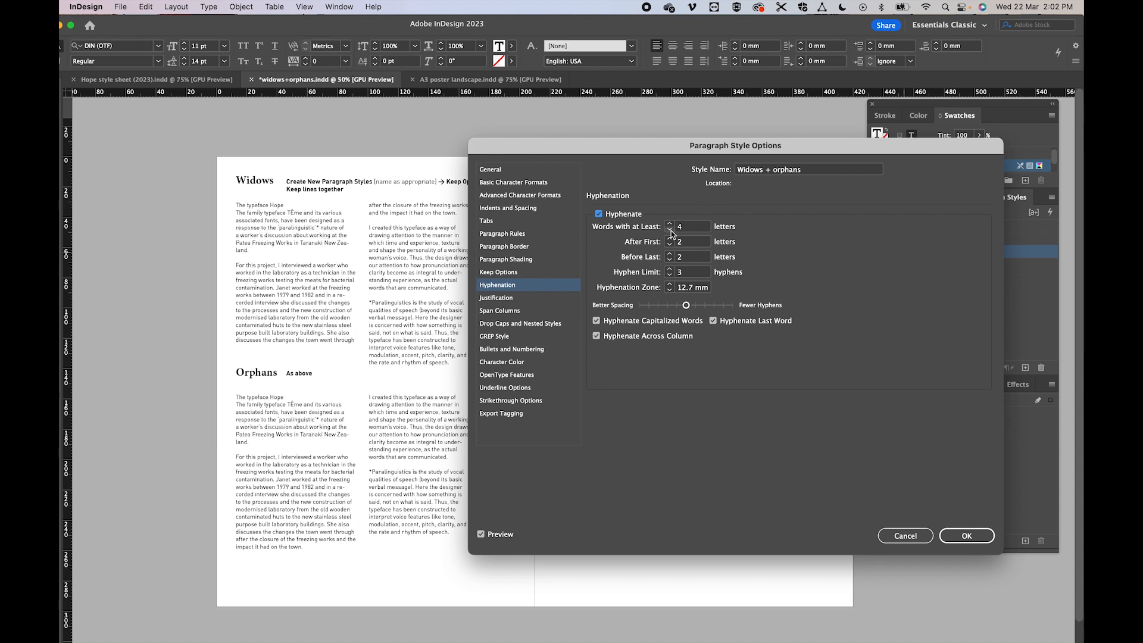
click(671, 232)
- Turn off hyphenation for the Widows + orphans paragraph style and save the style
click(598, 214)
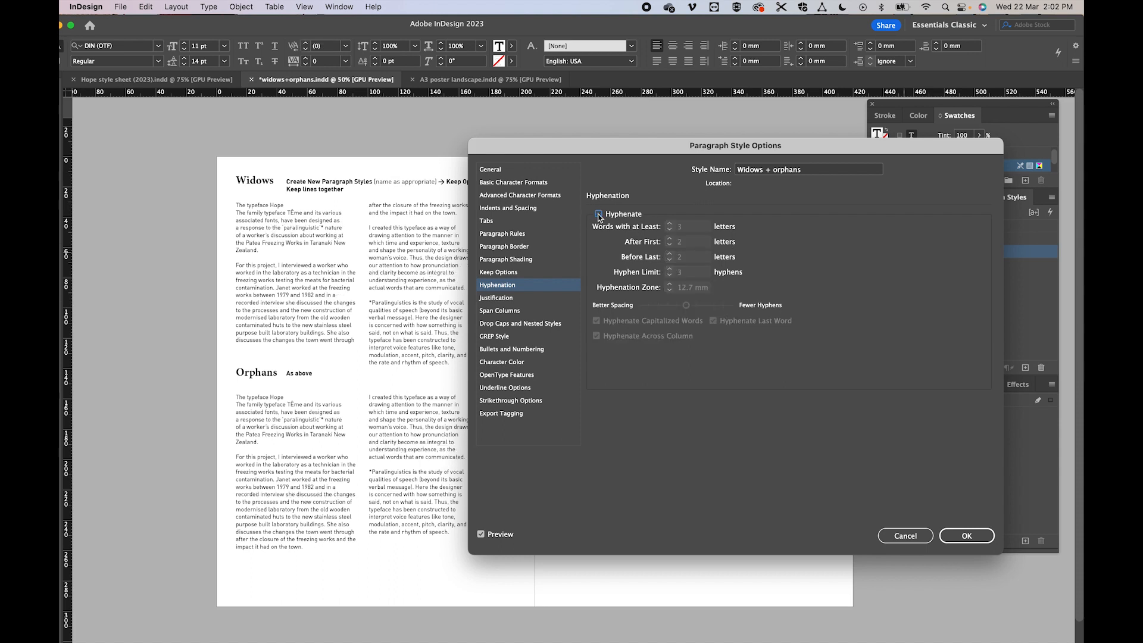
click(967, 537)
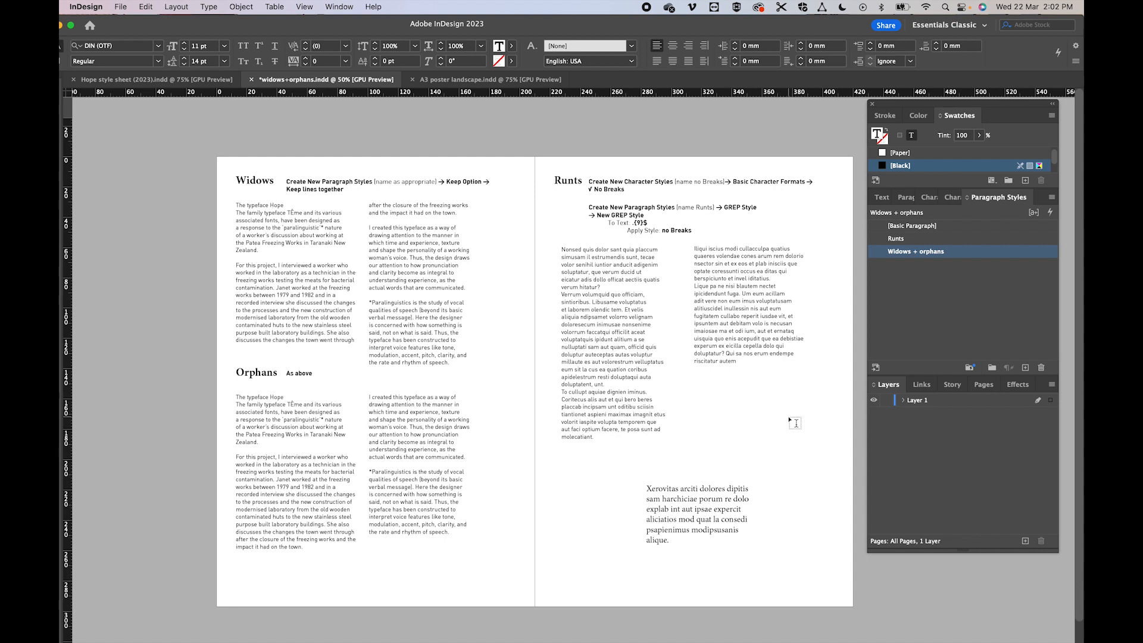
- Open the Indents and Spacing settings of the Widows + orphans paragraph style, keeping the left page's text in view
right_click(900, 255)
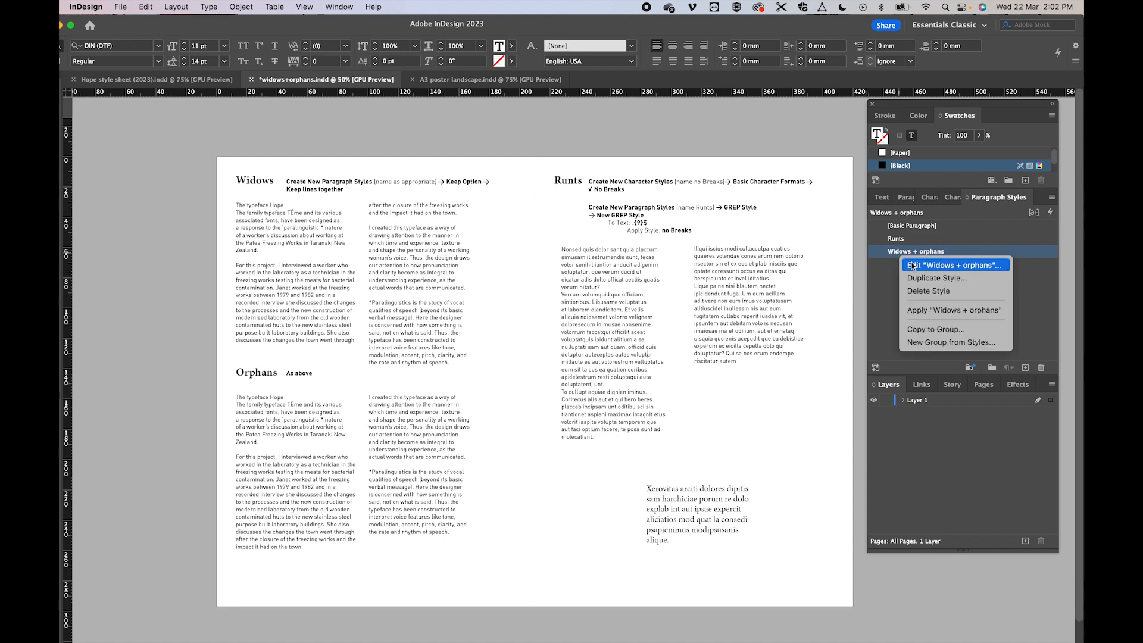
click(913, 265)
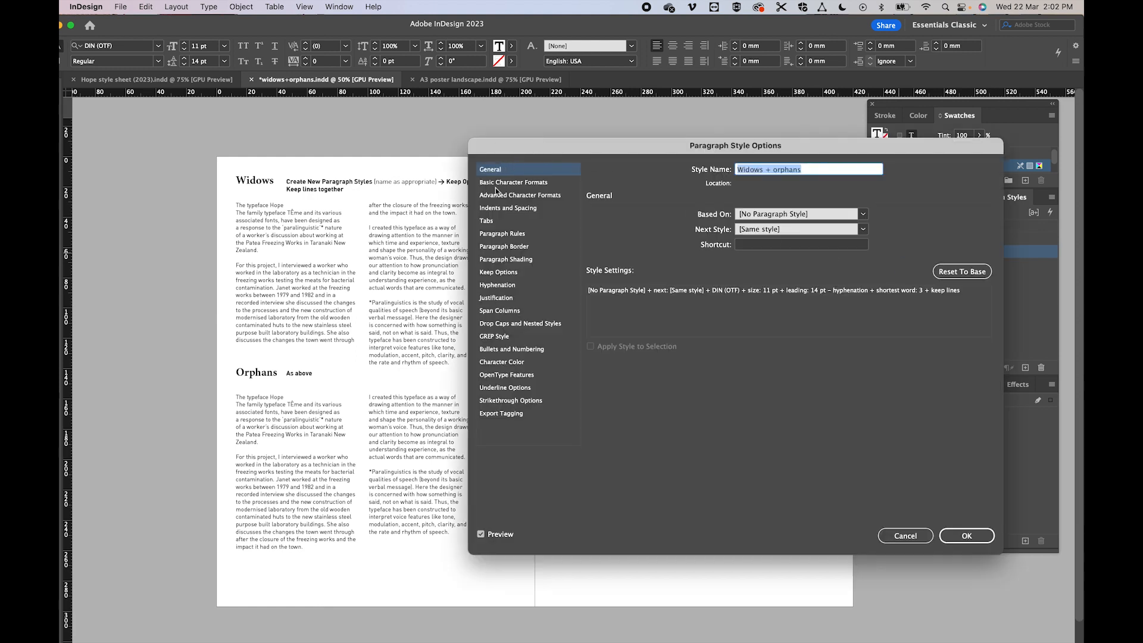
click(489, 208)
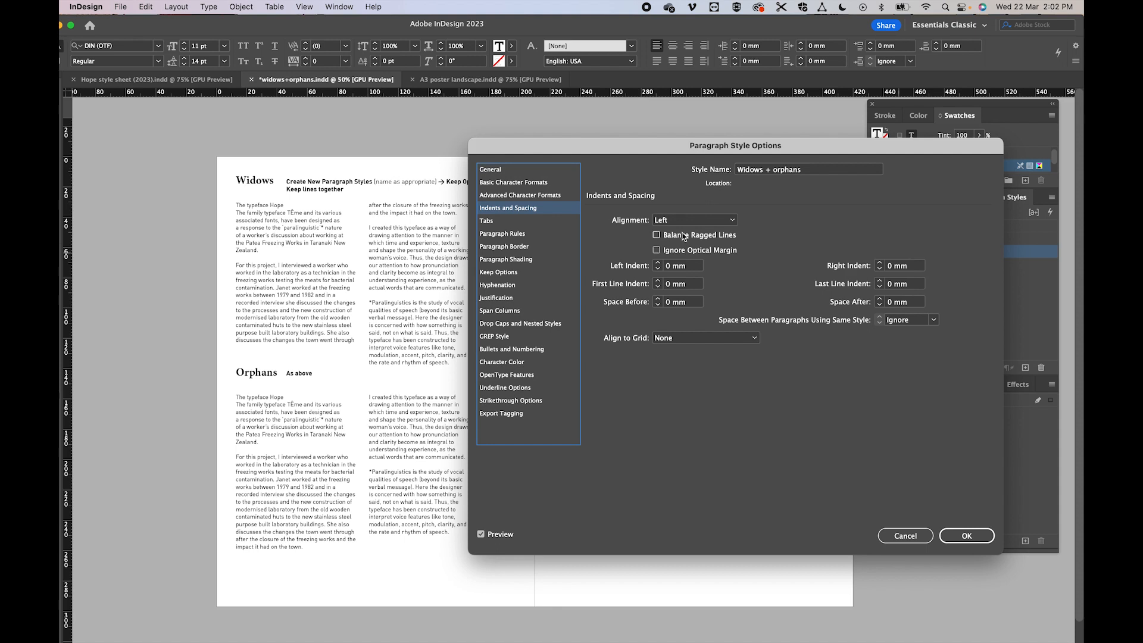
drag(633, 150, 713, 162)
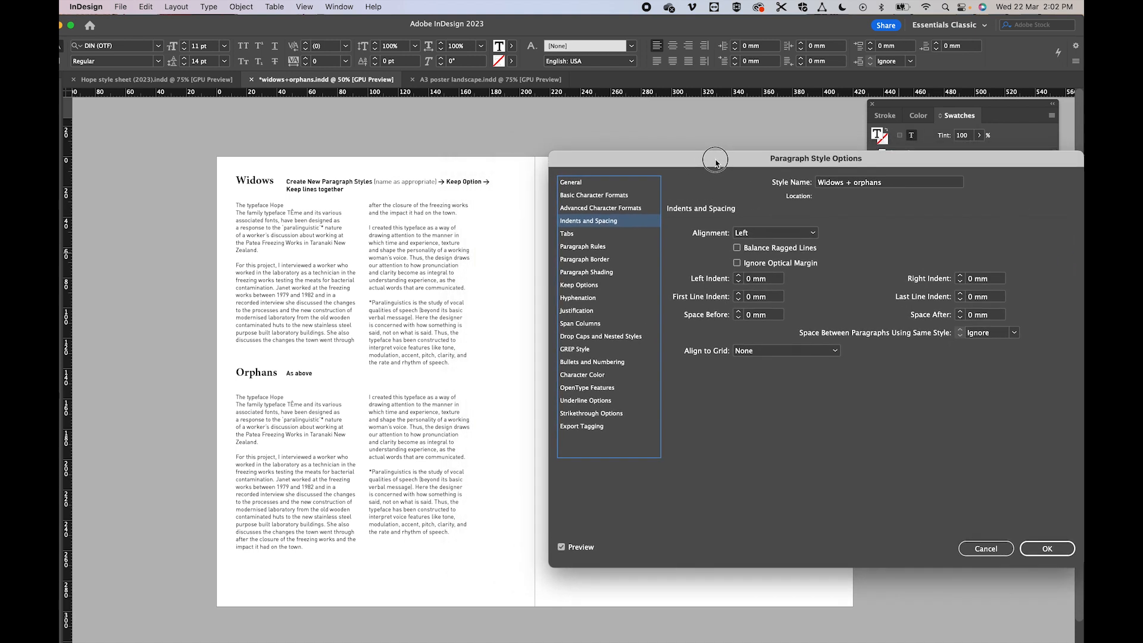
- Try raising the style's left indent to 19 mm, and bring it back to 0 mm
click(739, 277)
click(739, 277)
click(738, 277)
click(739, 277)
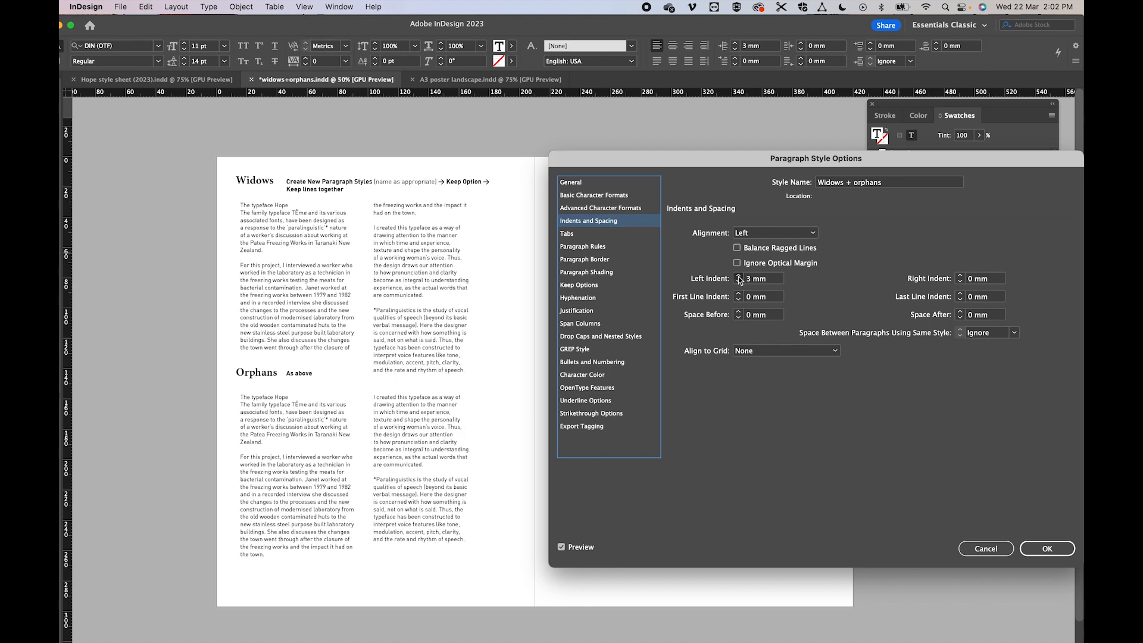
click(739, 277)
click(739, 277)
click(739, 276)
click(739, 277)
click(738, 278)
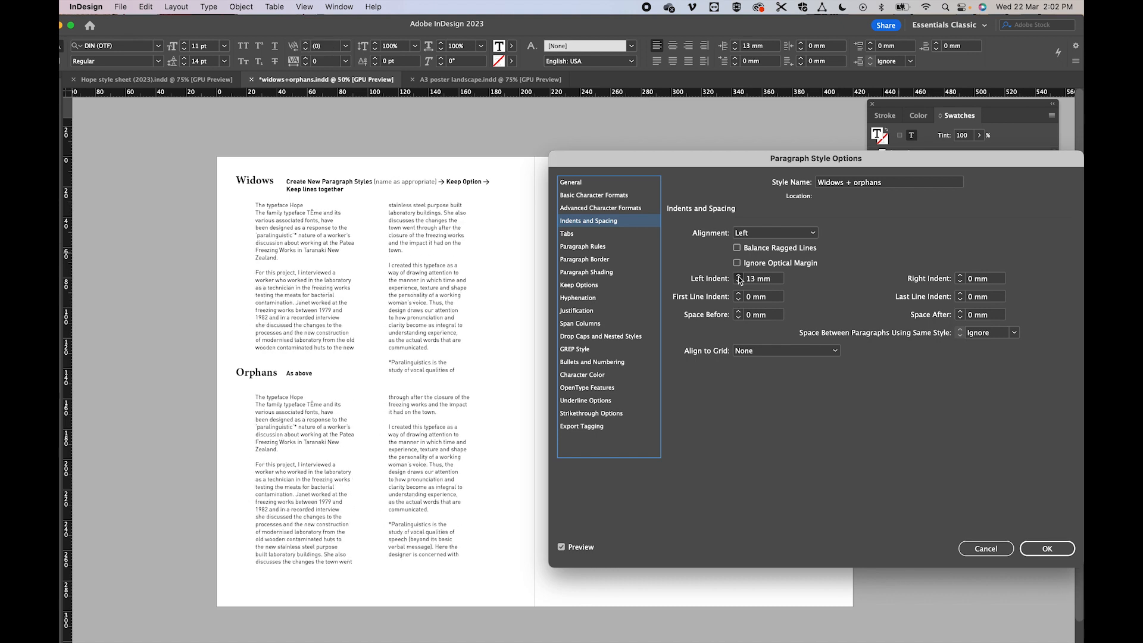
click(739, 277)
click(738, 278)
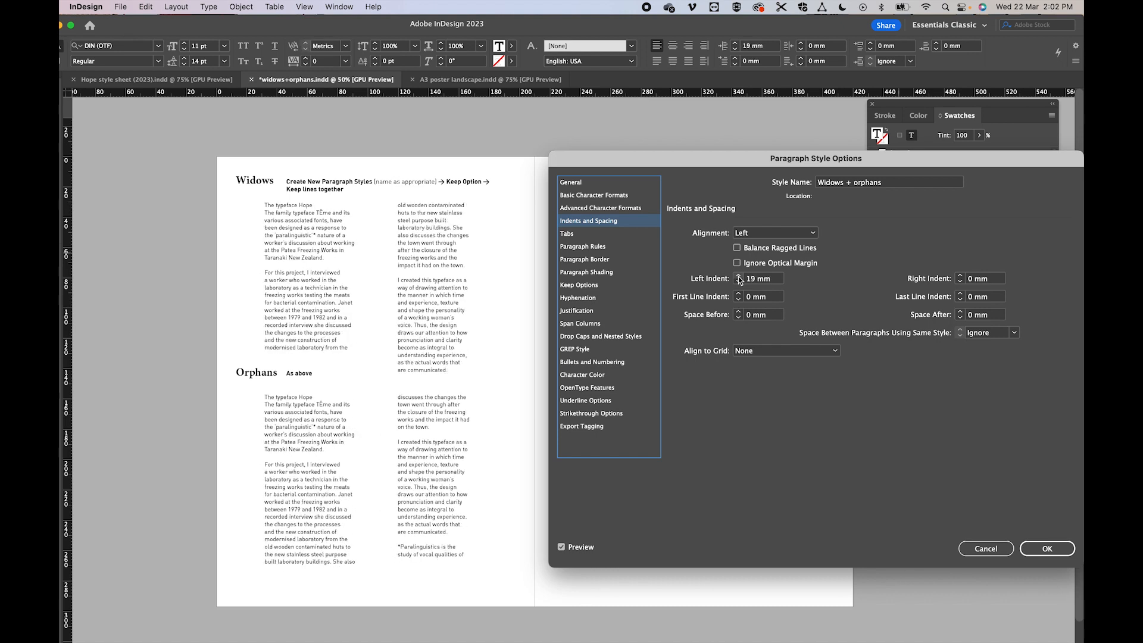
click(739, 283)
click(738, 282)
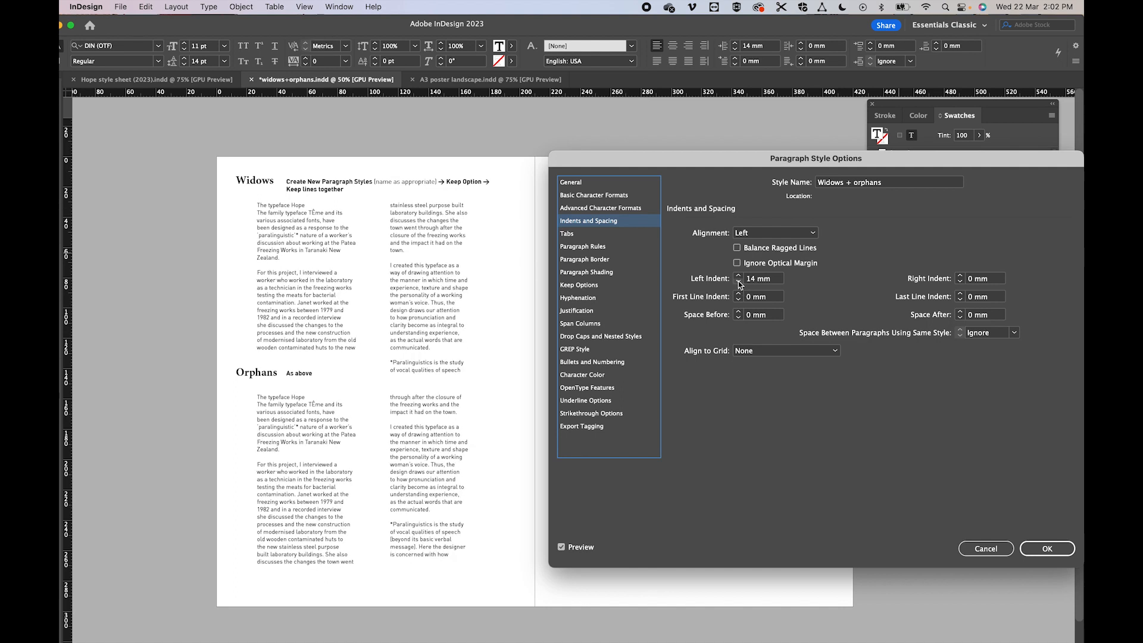
click(739, 283)
click(738, 283)
click(738, 283)
click(738, 282)
click(739, 283)
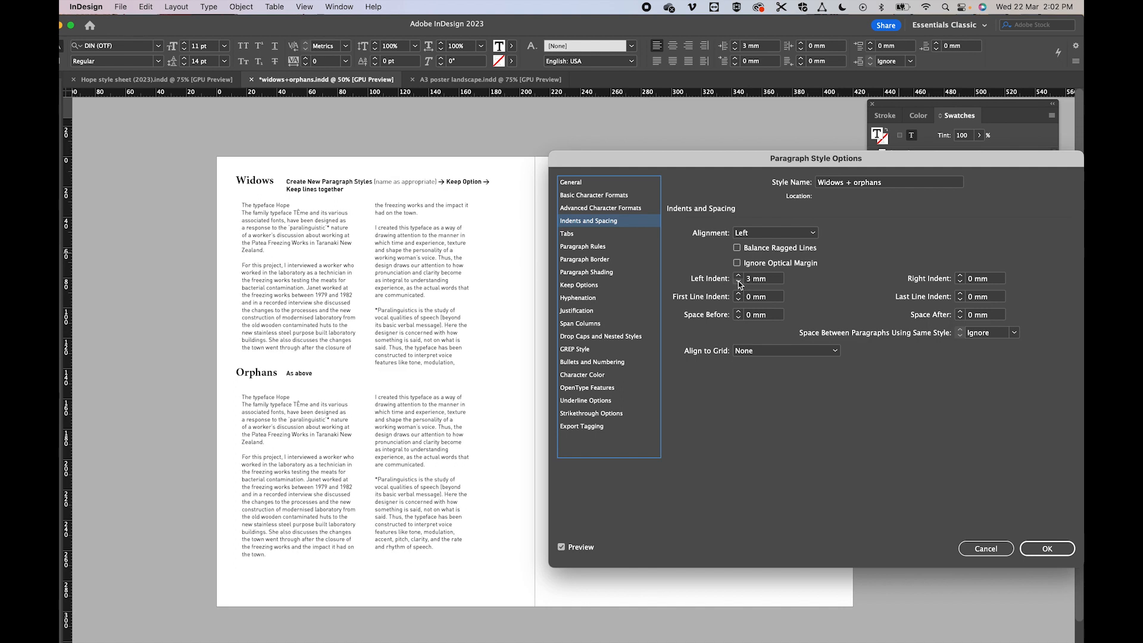
click(739, 282)
click(739, 283)
click(739, 283)
click(738, 283)
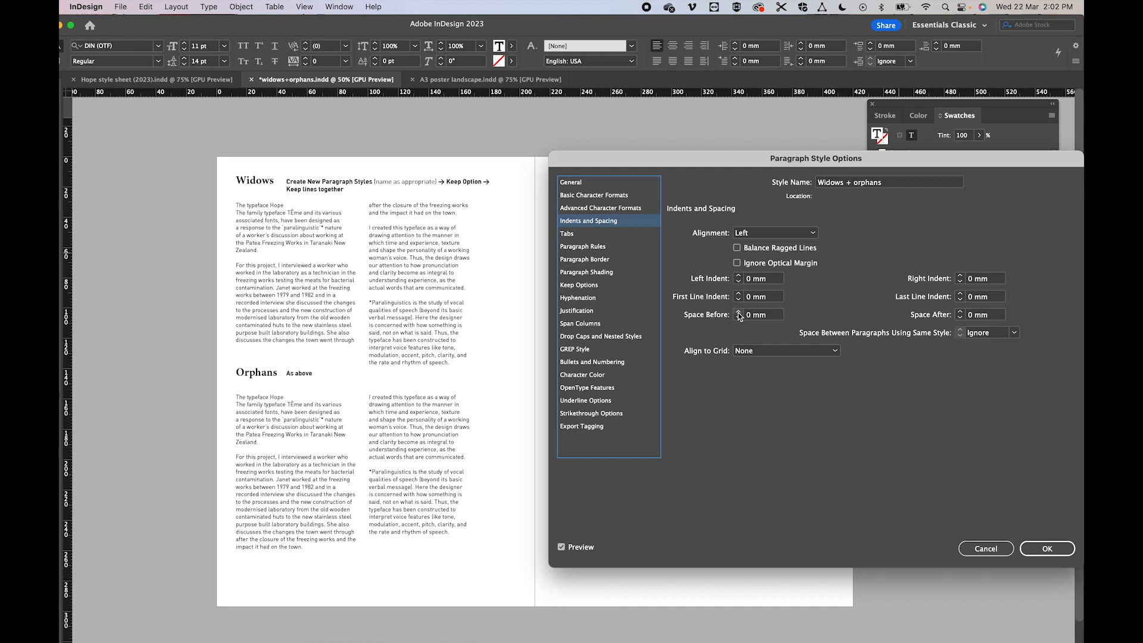
- Try a 2 mm space before each paragraph, and return the spacing to 0 mm
click(738, 312)
click(738, 311)
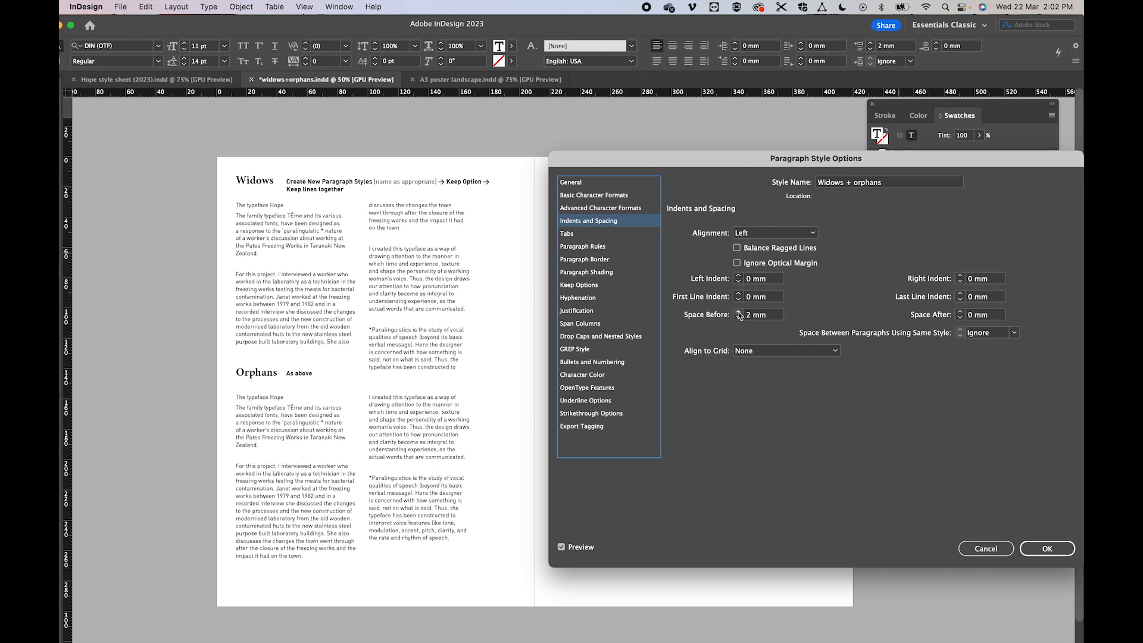
click(739, 318)
click(739, 318)
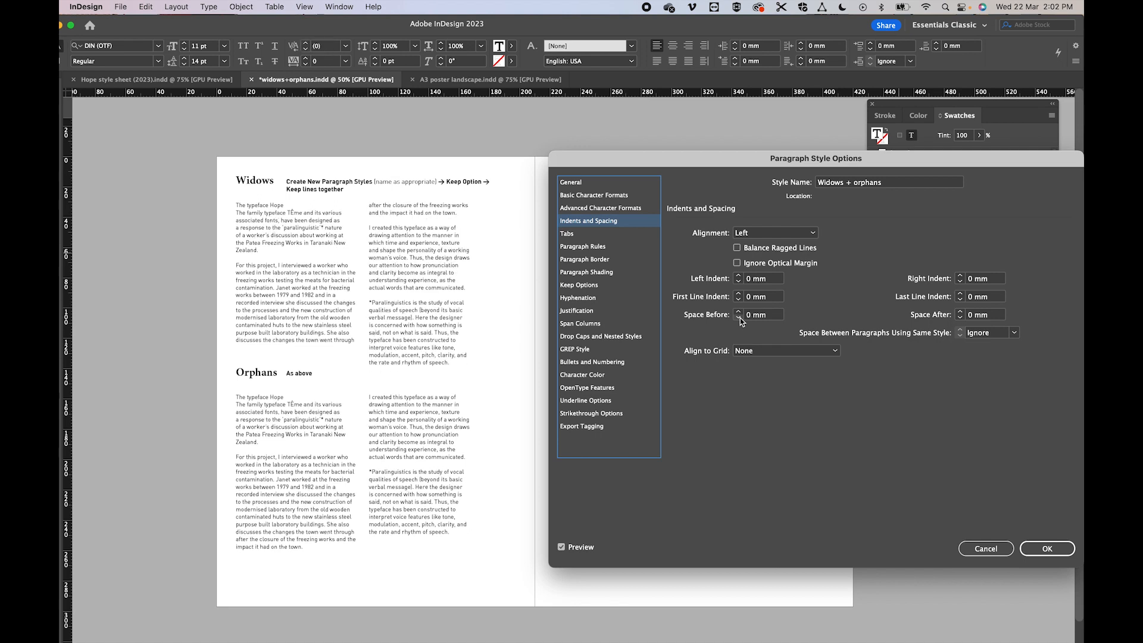
- Set the Widows + orphans style's first line indent to 11 mm and save the style
click(739, 293)
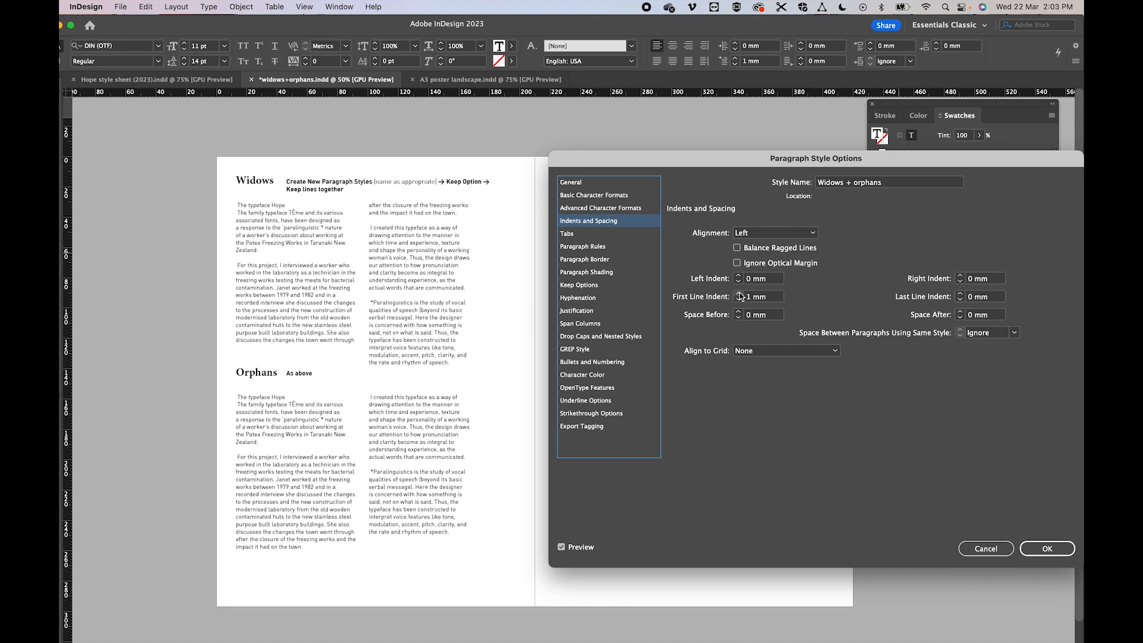
click(739, 294)
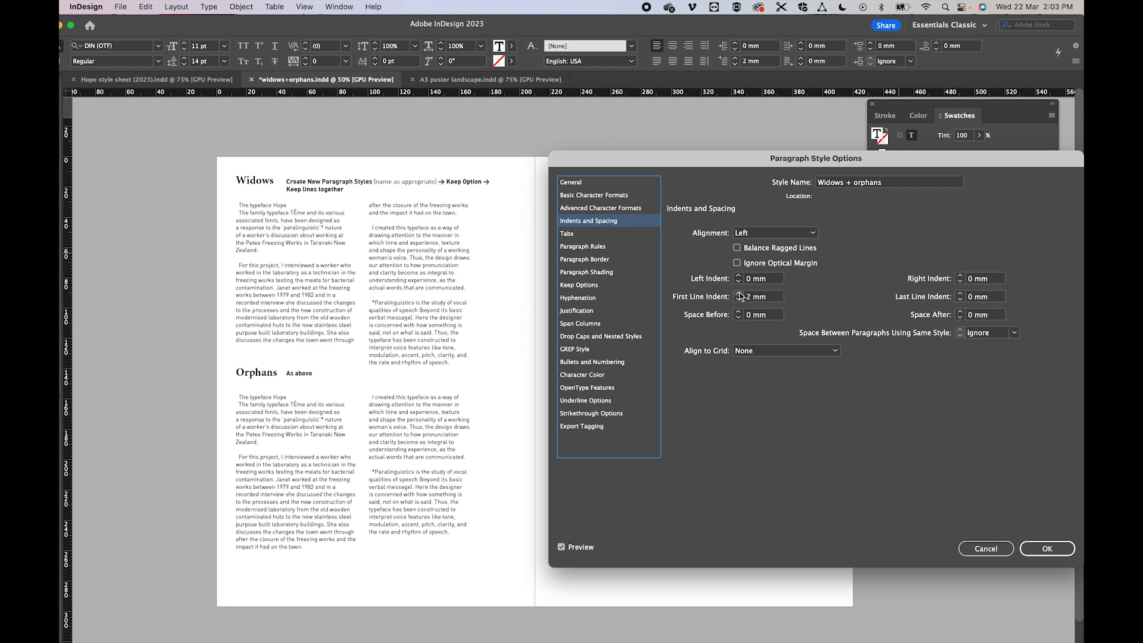
click(739, 293)
click(739, 294)
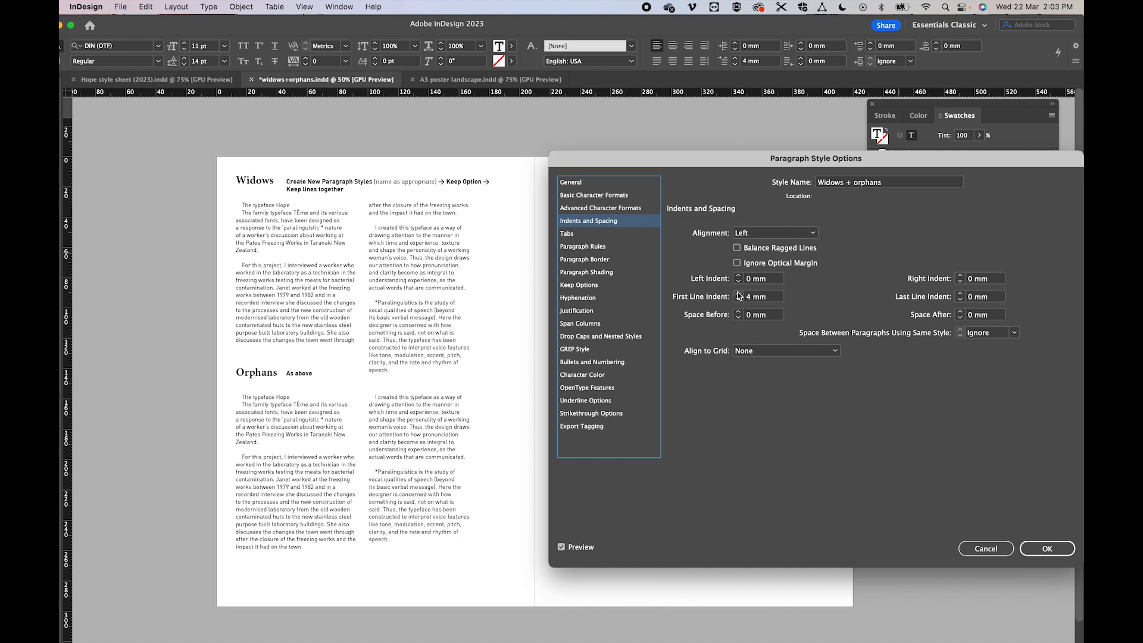
click(738, 293)
click(739, 294)
click(739, 294)
click(738, 293)
click(738, 294)
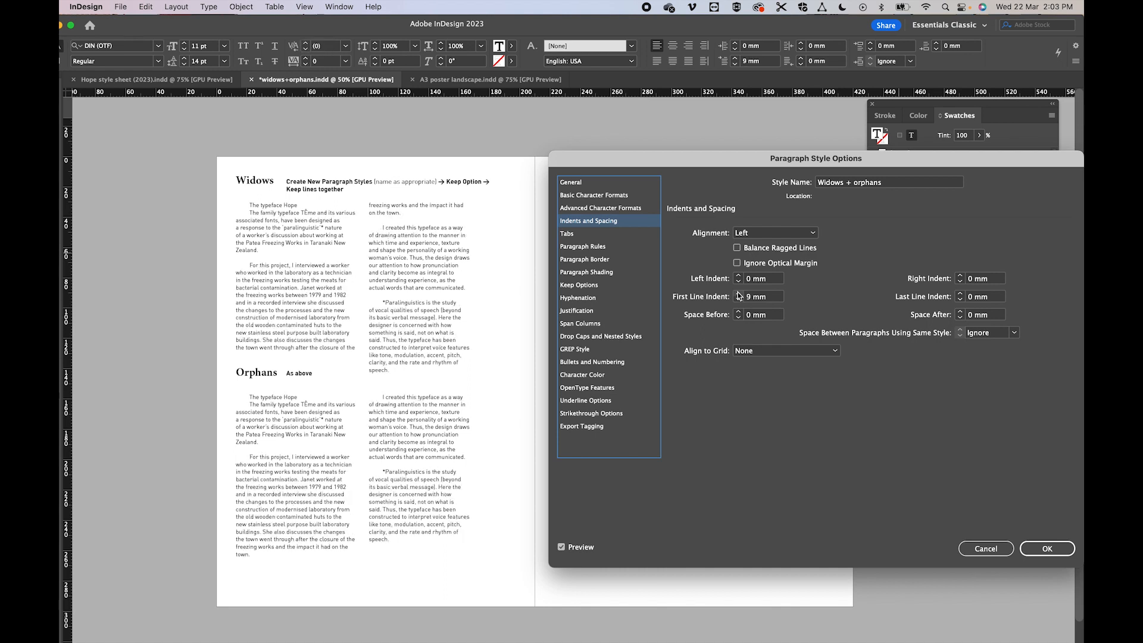
click(739, 294)
click(739, 294)
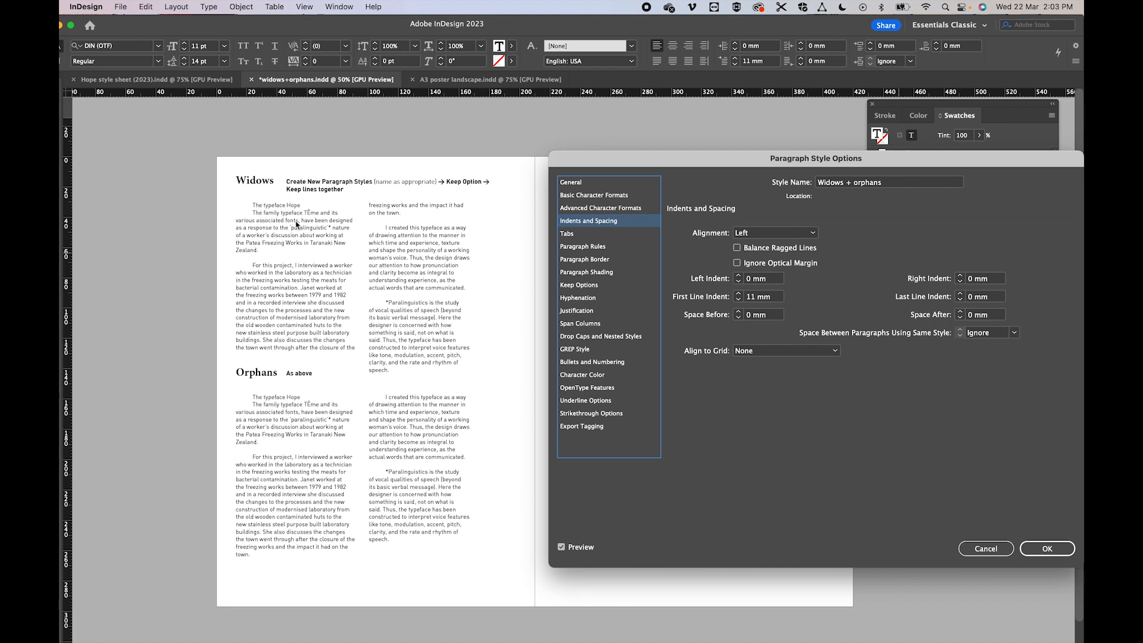
click(1047, 549)
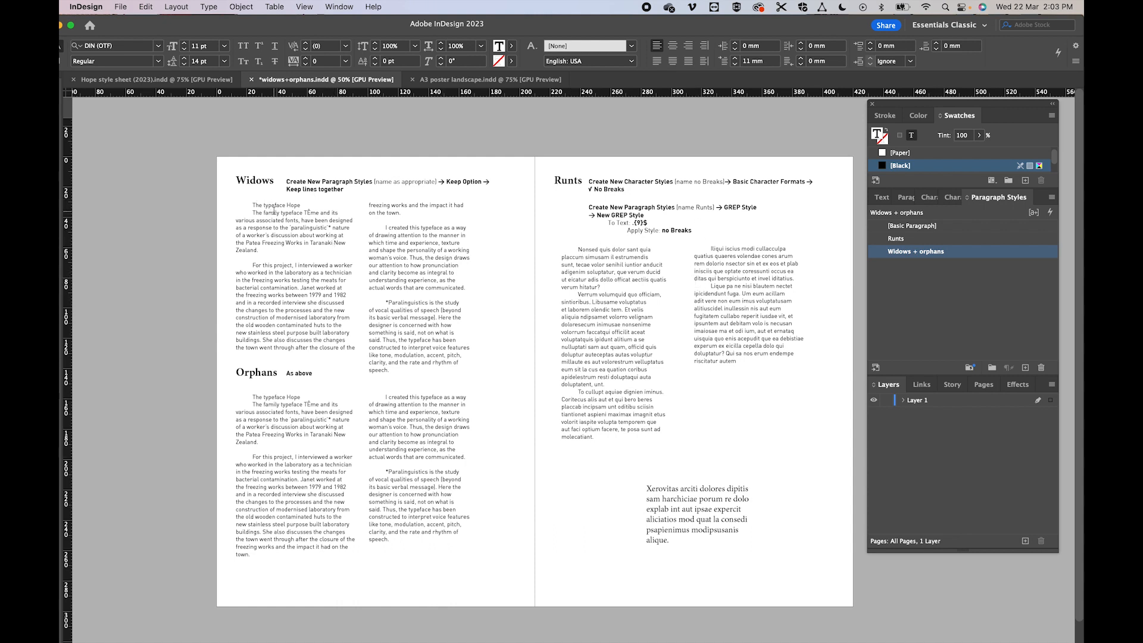
- In the Widows text, delete the "The typeface Hope" line and the empty line above "For this project"
drag(301, 204, 245, 204)
key(BackSpace)
key(BackSpace)
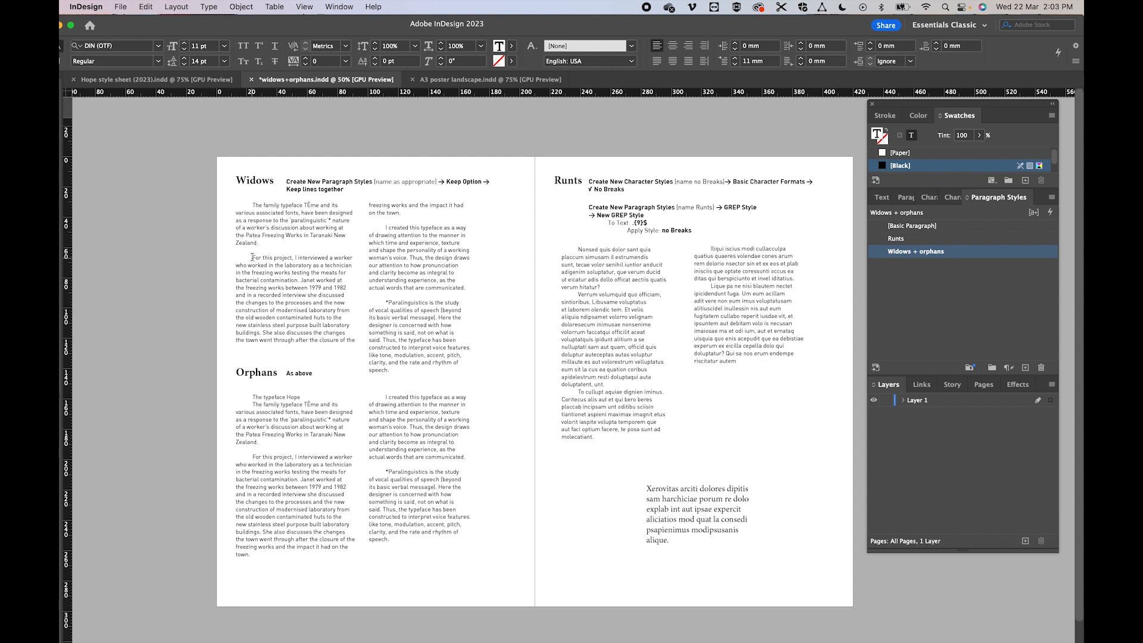
key(BackSpace)
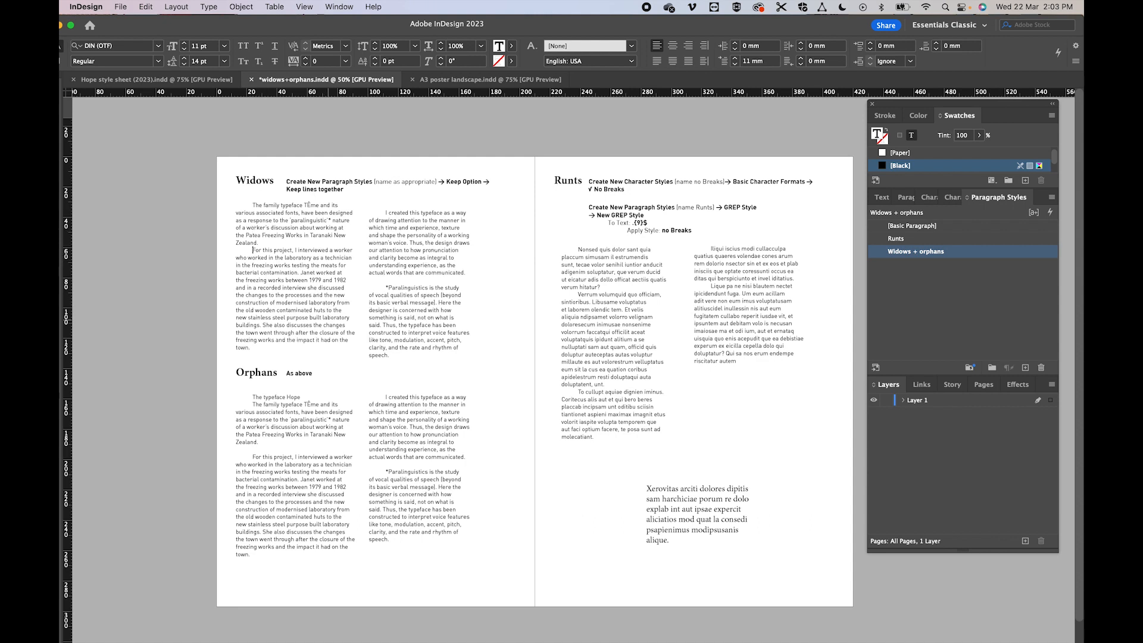
- Remove the empty lines above both "*Paralinguistics" paragraphs and above "For this project" in the Orphans text
click(386, 287)
key(BackSpace)
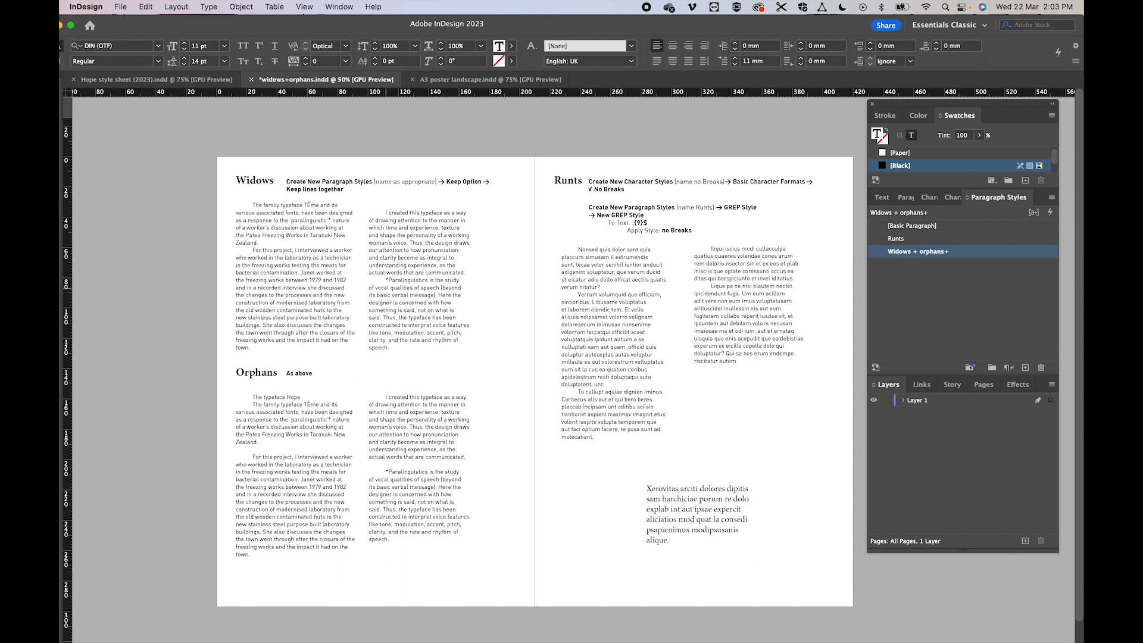
click(386, 471)
key(BackSpace)
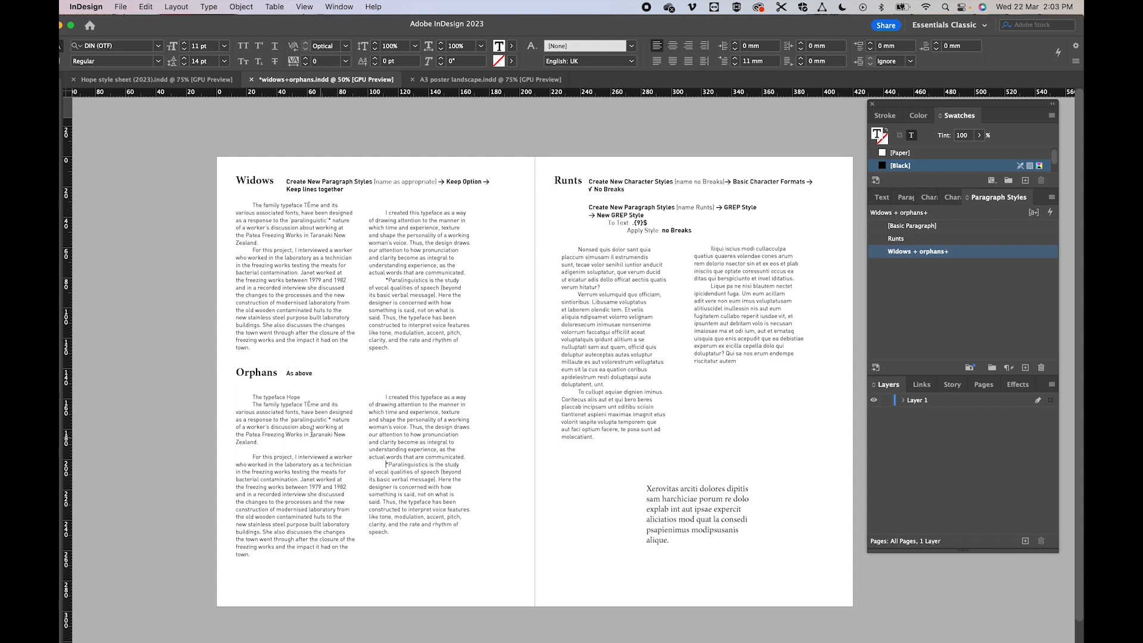
click(254, 457)
key(BackSpace)
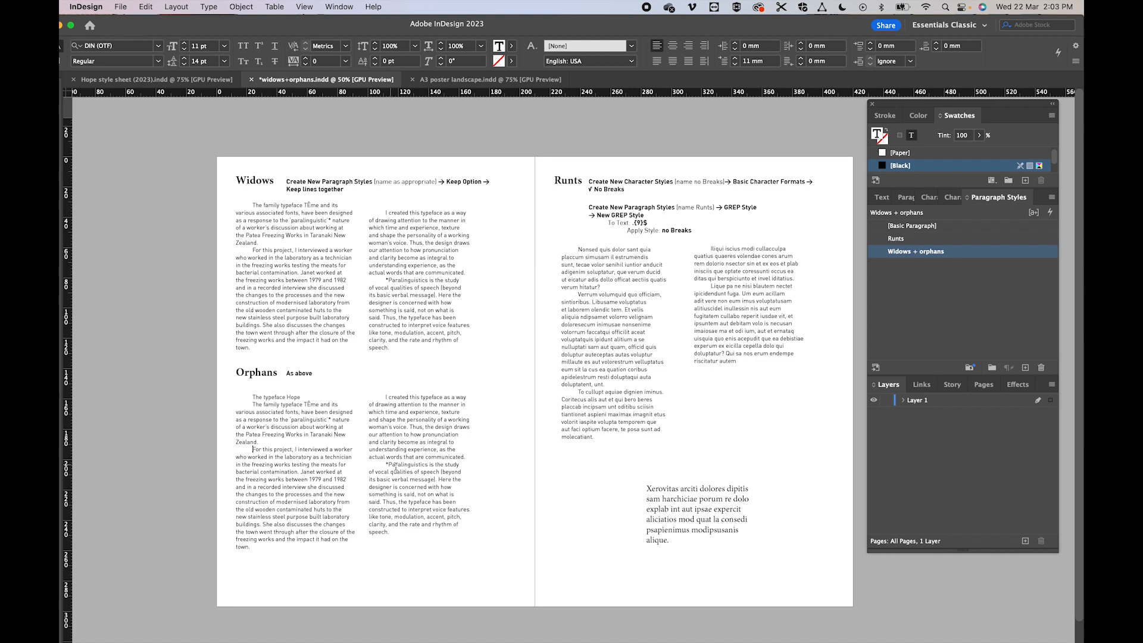
- Set the Widows + orphans paragraph style's font size to 10 pt and save the style
click(332, 464)
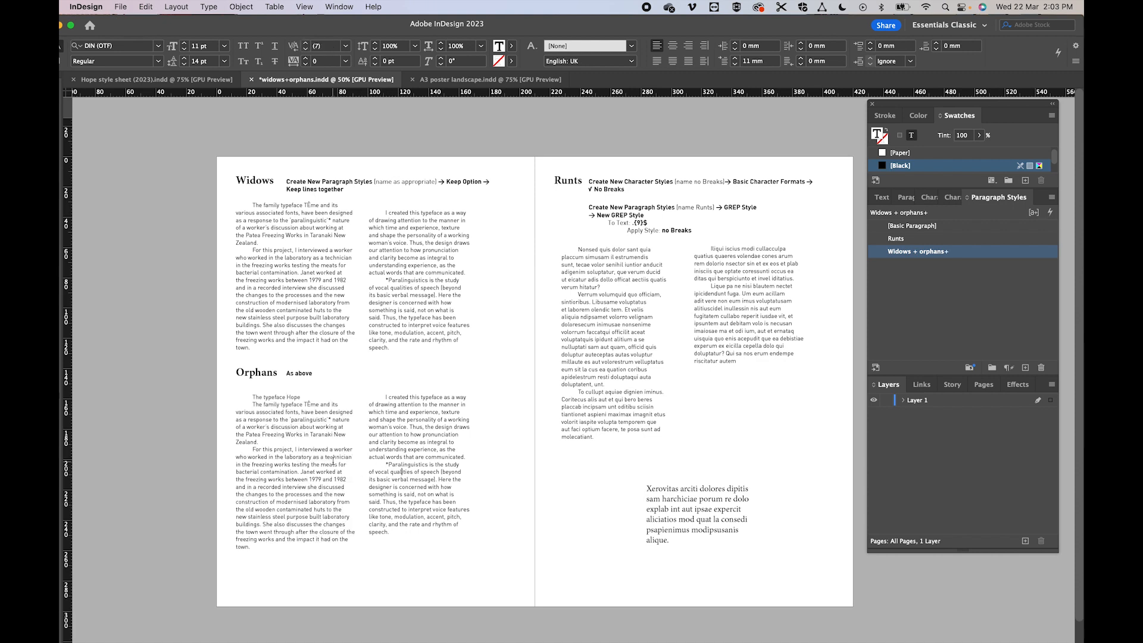
click(387, 374)
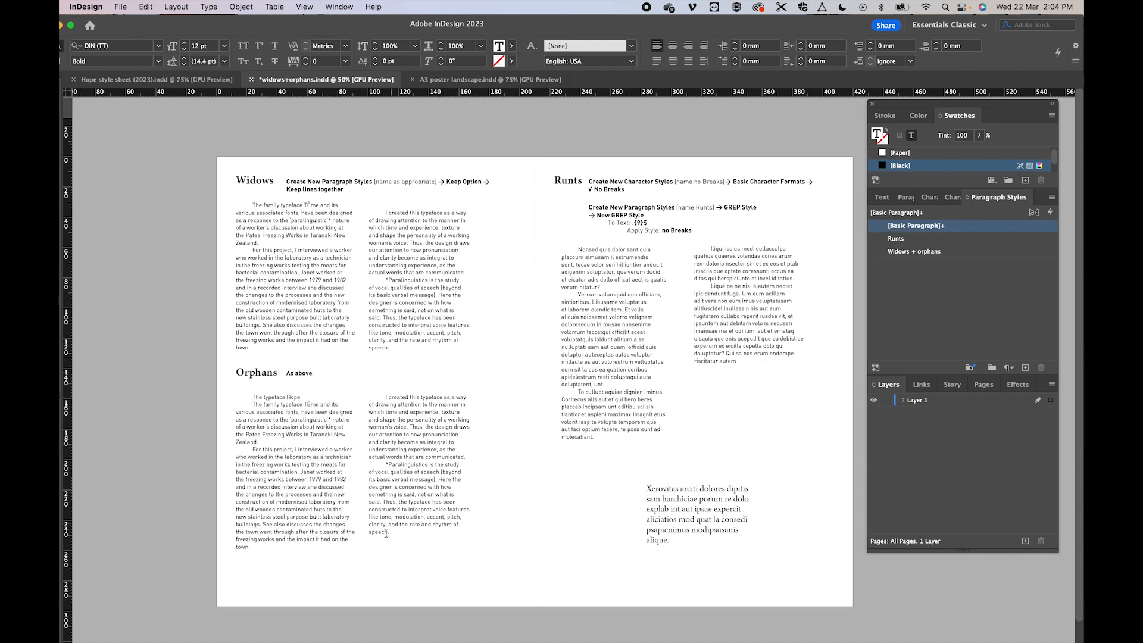
right_click(913, 256)
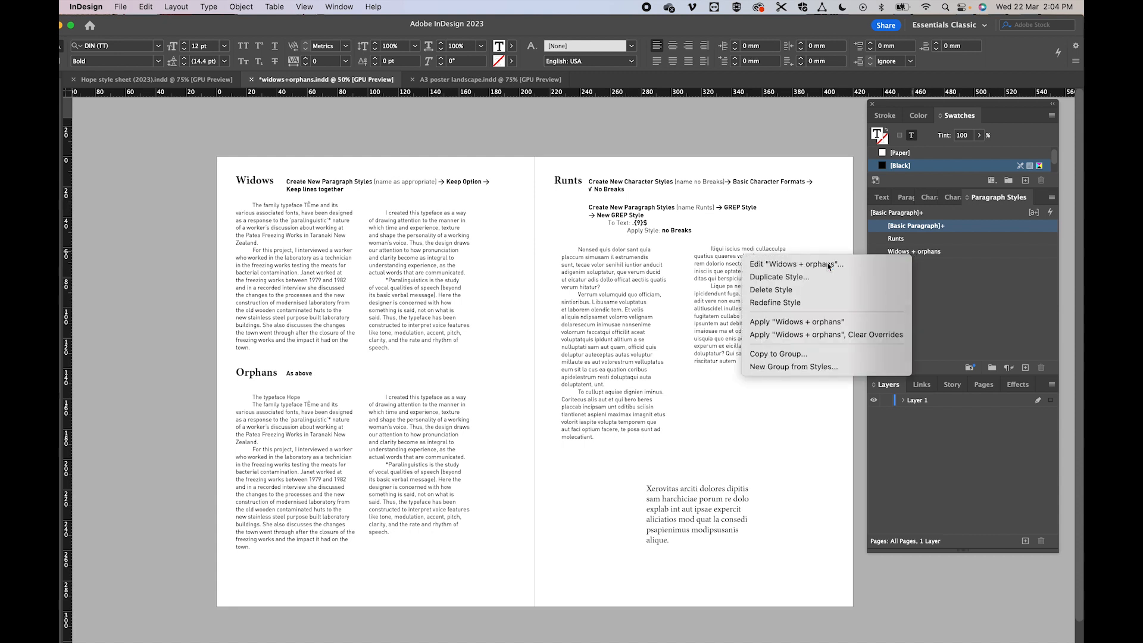
click(830, 262)
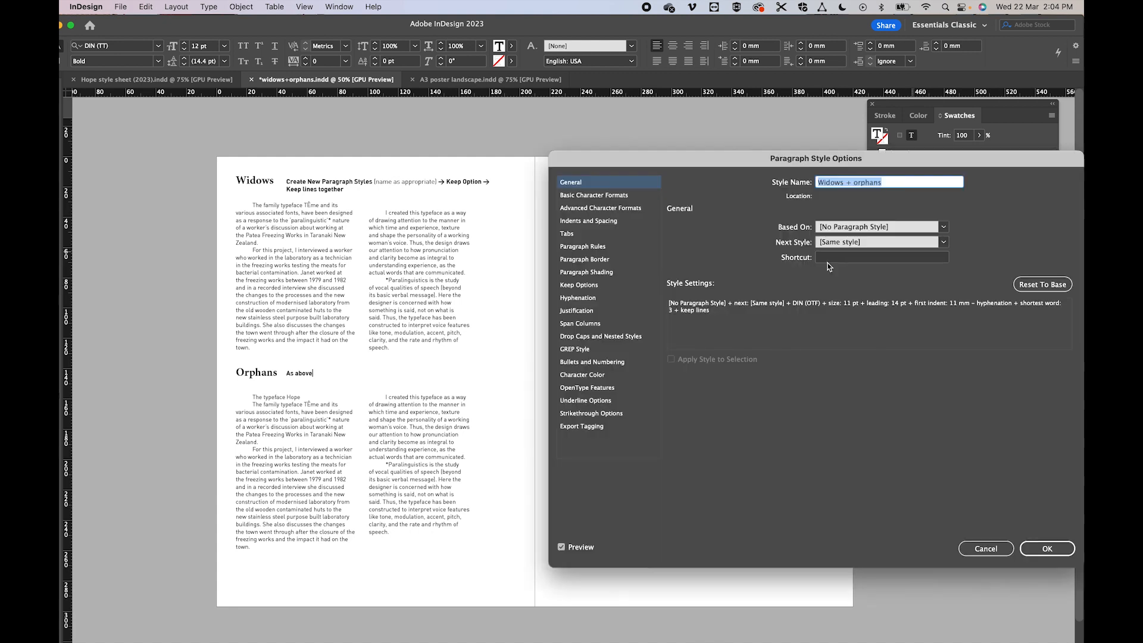
click(571, 196)
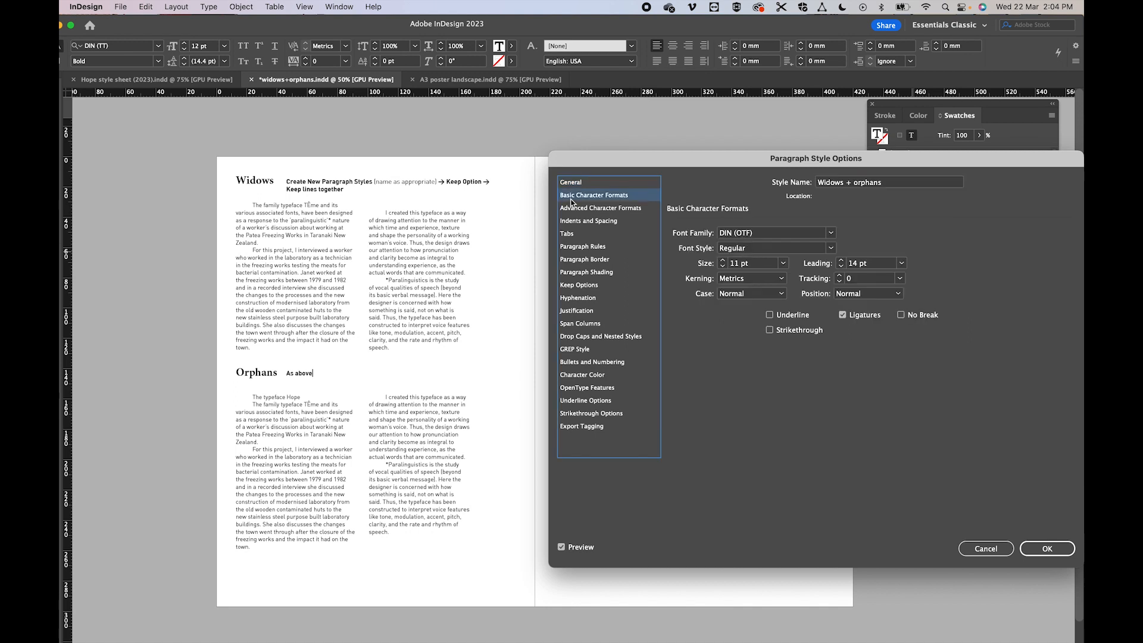
click(723, 267)
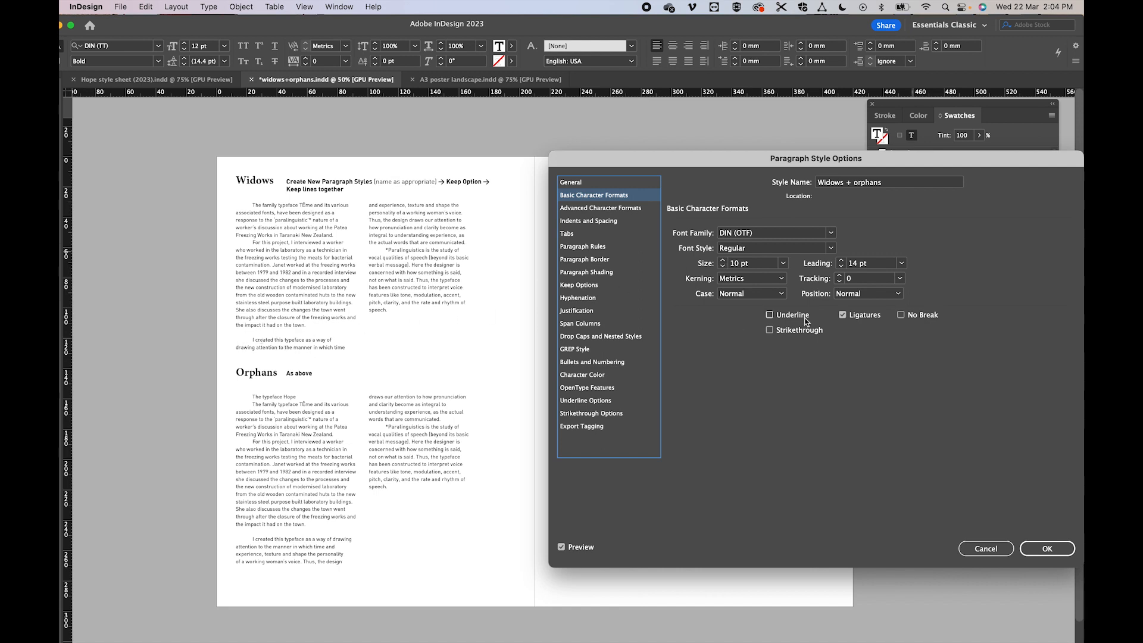
click(1039, 548)
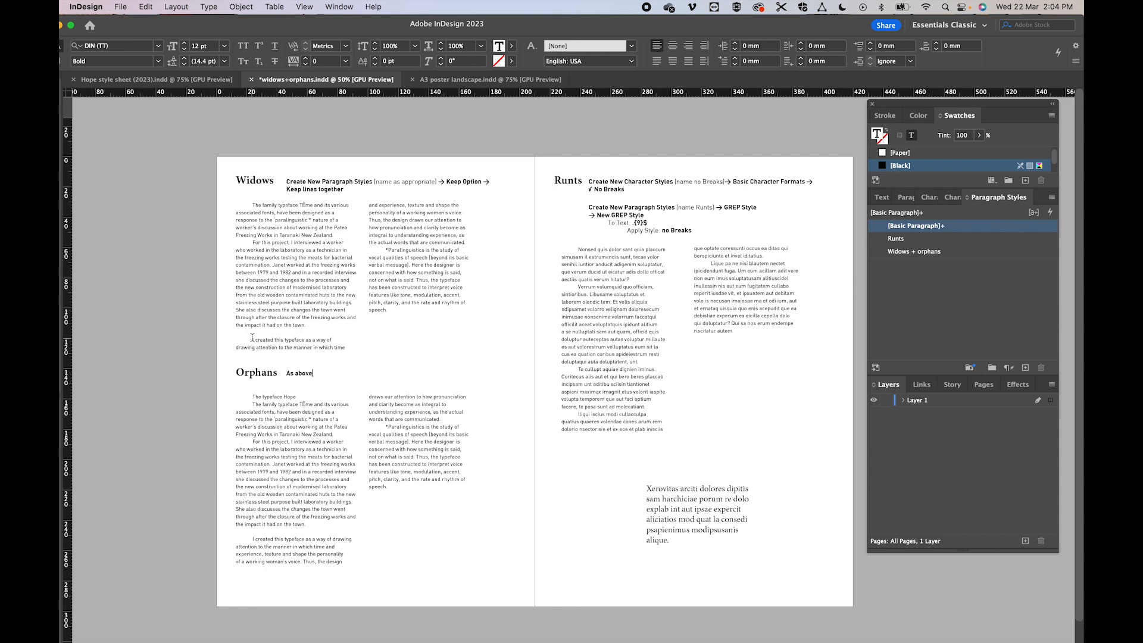
- Remove the empty line above "I created this typeface" in both the Widows and Orphans texts
click(388, 419)
key(super+z)
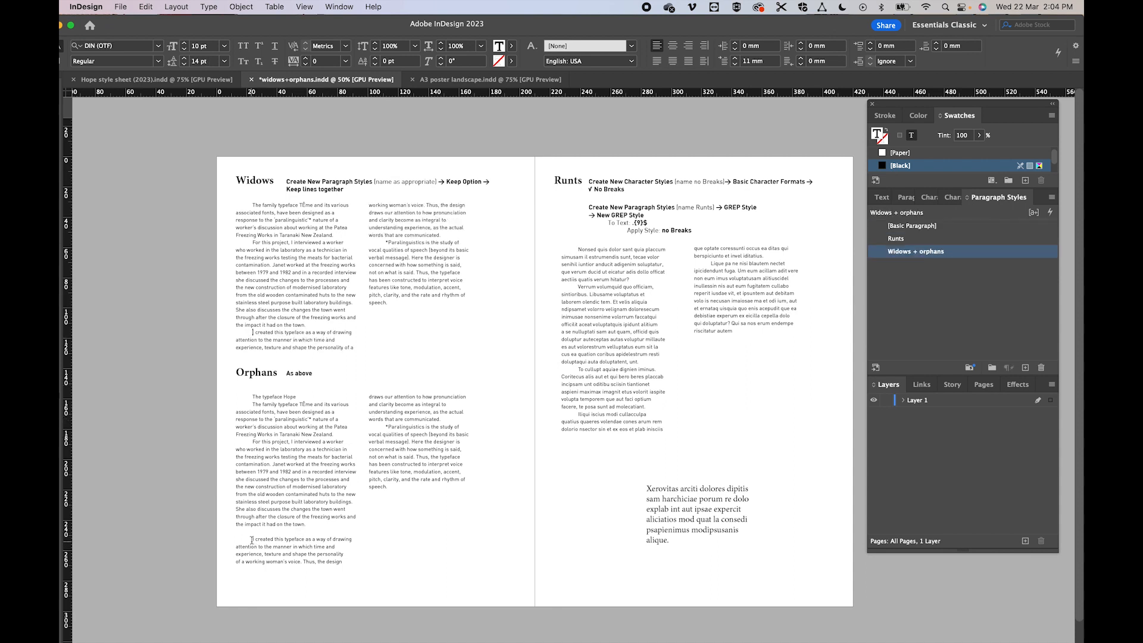
key(BackSpace)
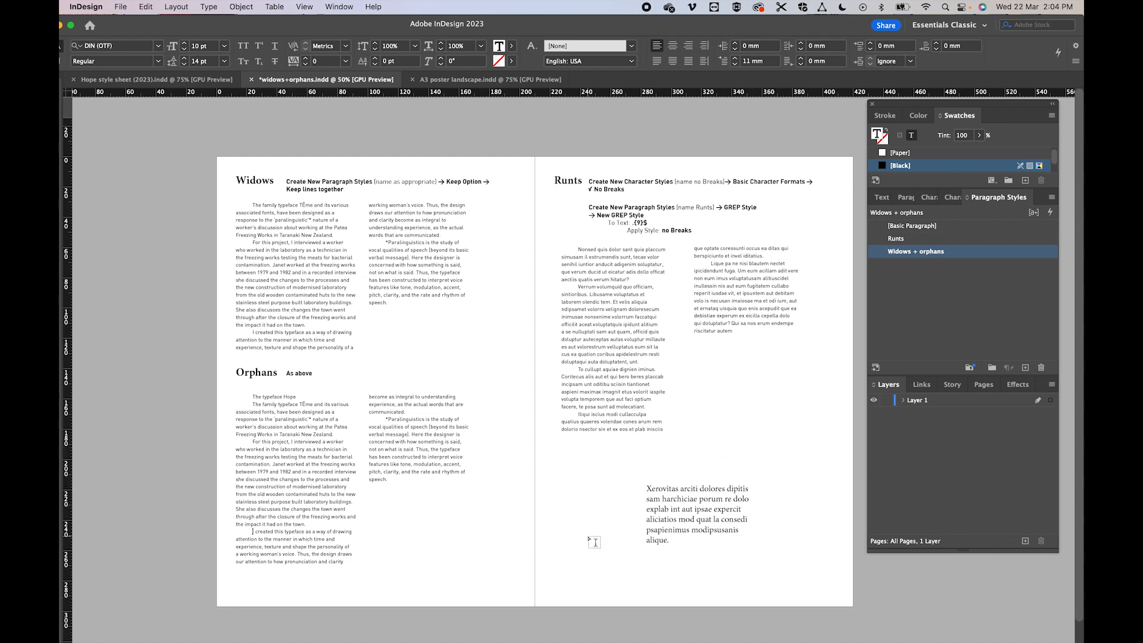
- Apply the Widows + orphans paragraph style to the whole "Xerovitas arciti" text on the right page
double_click(670, 543)
click(671, 542)
drag(671, 543, 630, 472)
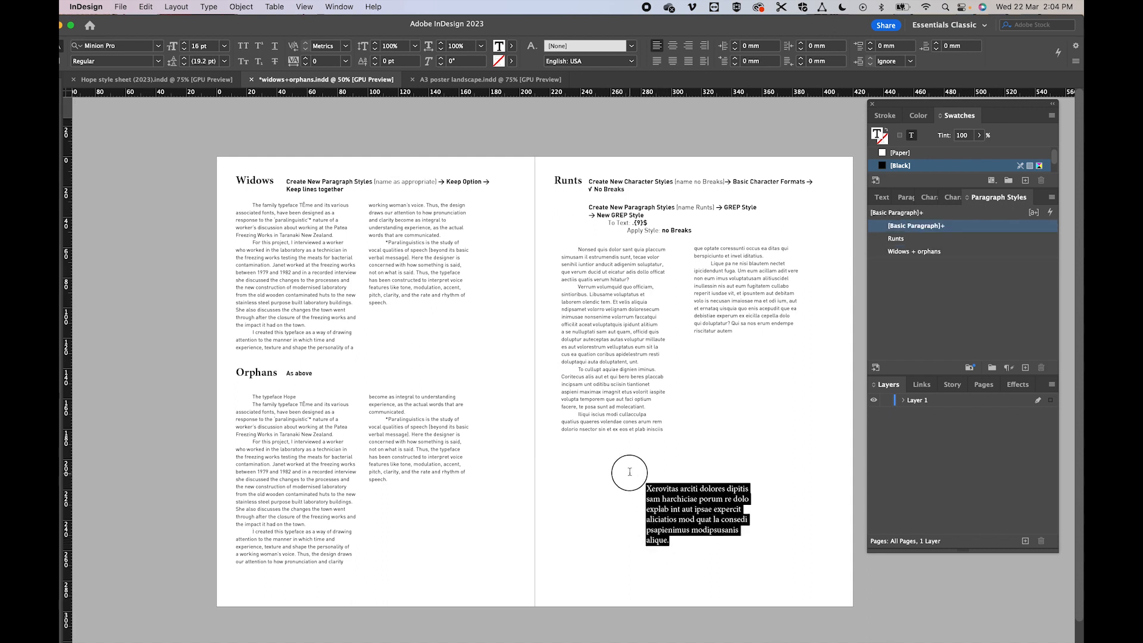
click(906, 254)
click(741, 557)
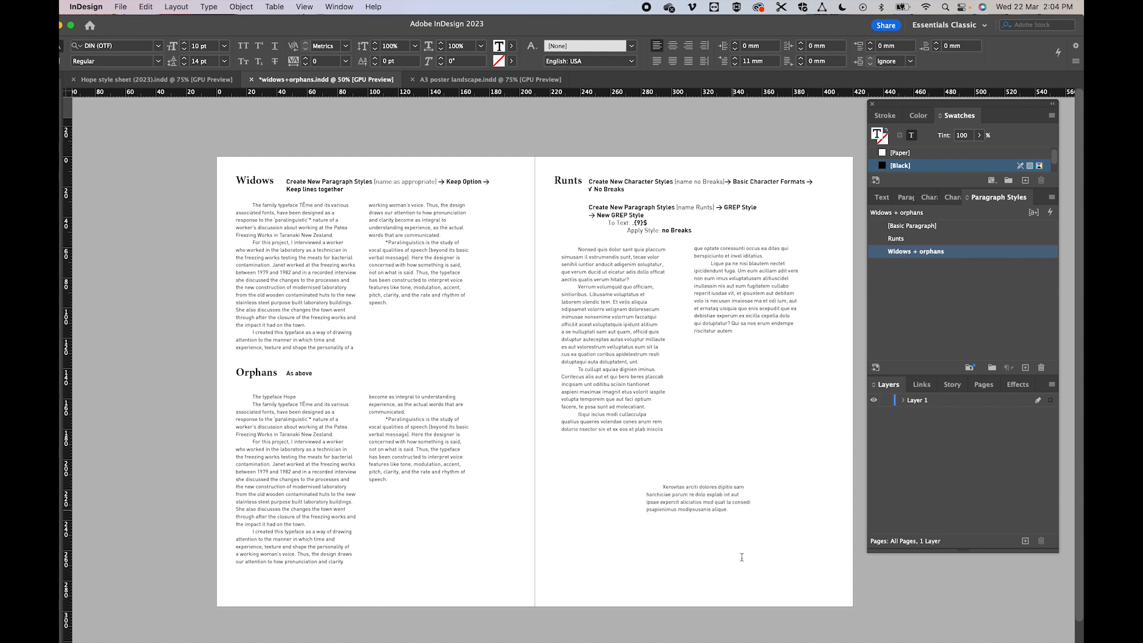